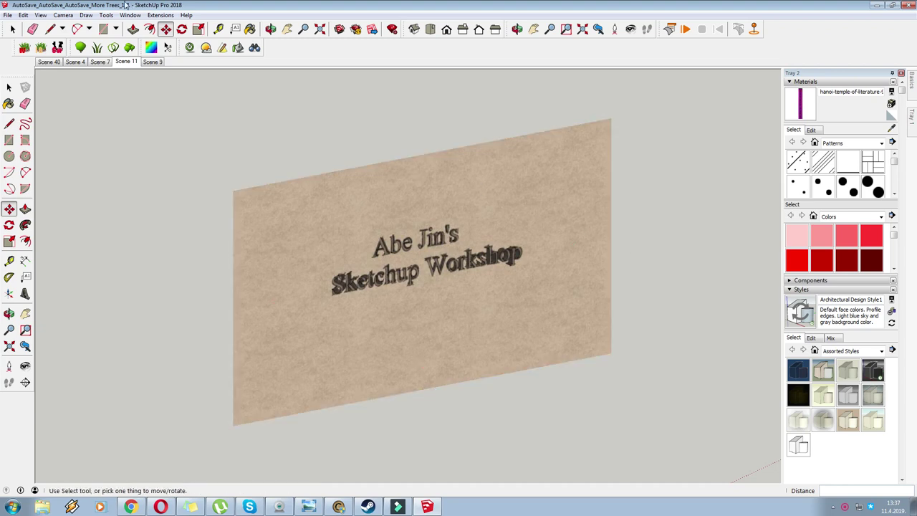
Step: Show Scene 11 and examine the orange-roofed gatehouse up close
click(133, 63)
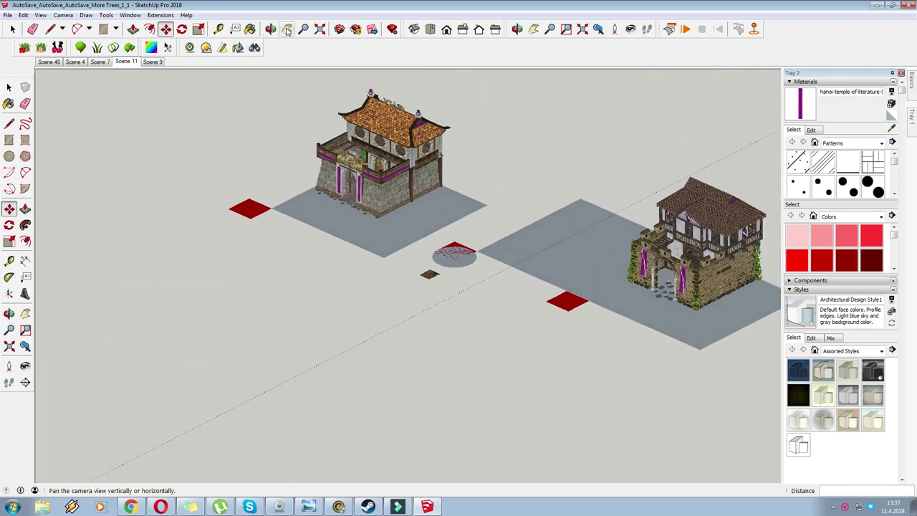
click(286, 29)
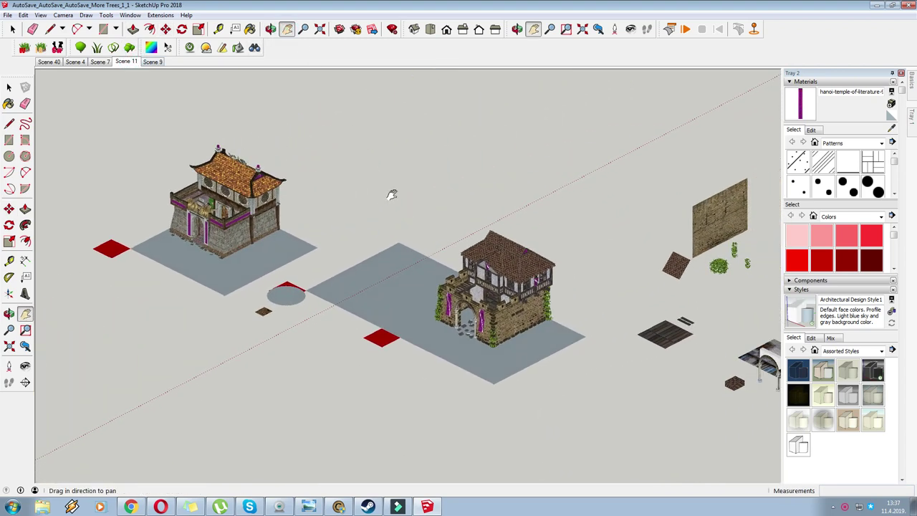
drag(398, 193, 351, 190)
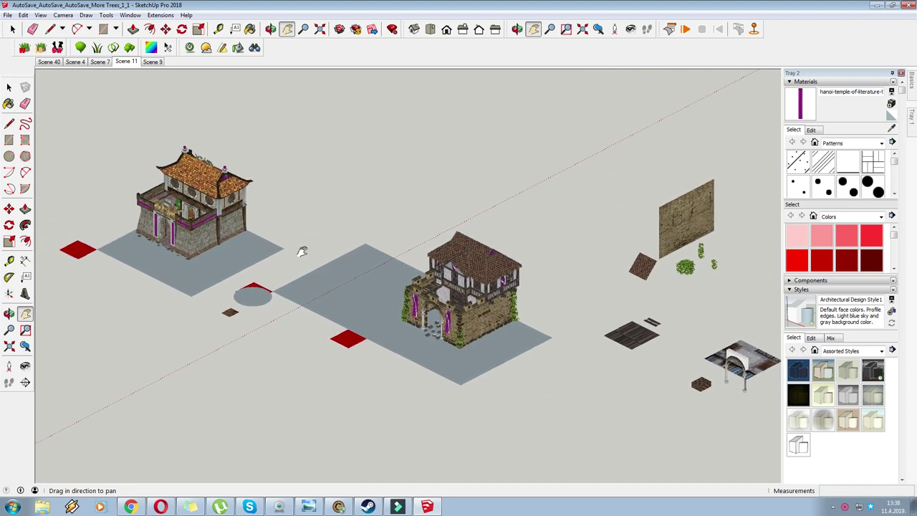
scroll(250, 207, up, 4)
drag(268, 221, 515, 305)
scroll(448, 263, up, 3)
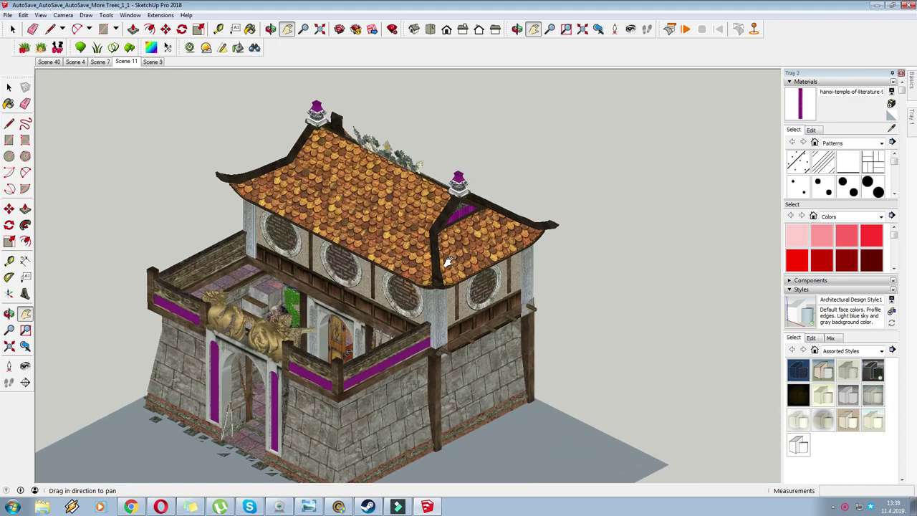
drag(480, 277, 497, 198)
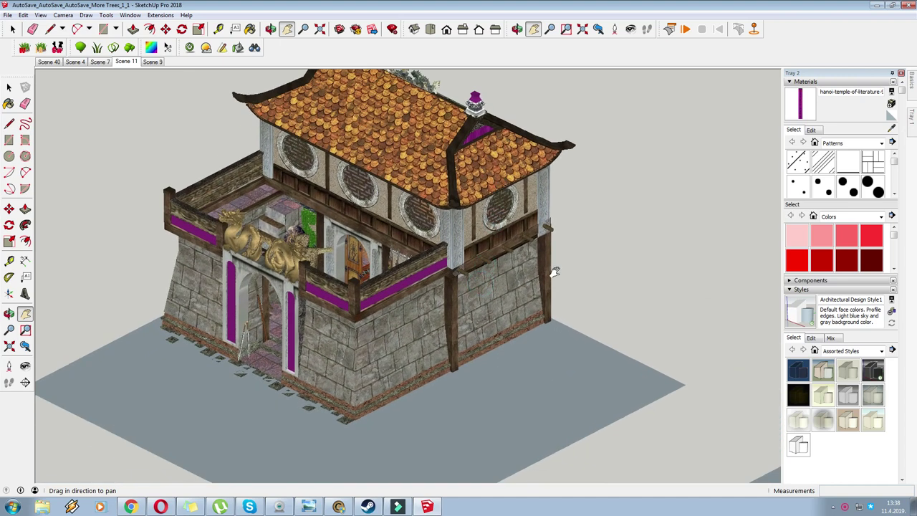
drag(556, 272, 296, 181)
Step: Examine the half-timbered stone gatehouse, both up close and as a whole
scroll(416, 242, down, 2)
drag(416, 241, 55, 139)
drag(365, 225, 212, 198)
scroll(383, 260, up, 2)
scroll(382, 265, down, 5)
middle_drag(382, 265, 313, 260)
scroll(423, 283, up, 5)
scroll(312, 260, down, 8)
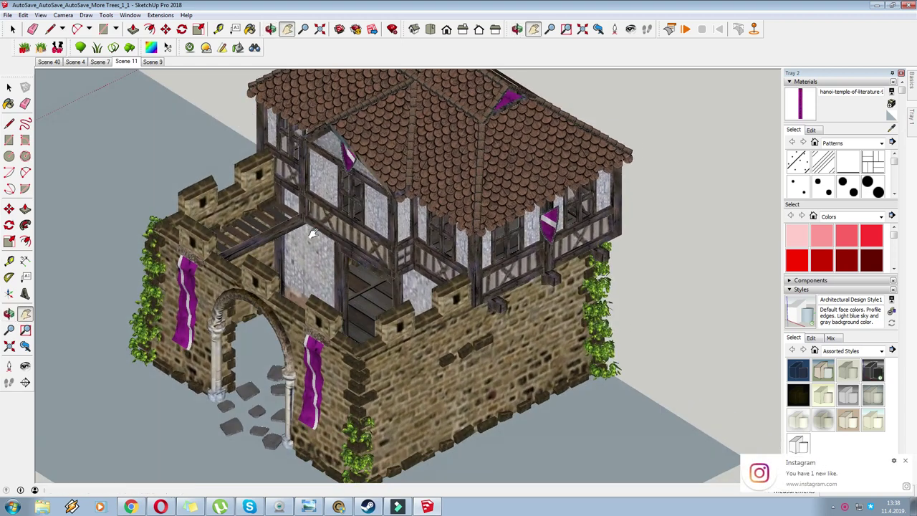
middle_drag(351, 234, 345, 272)
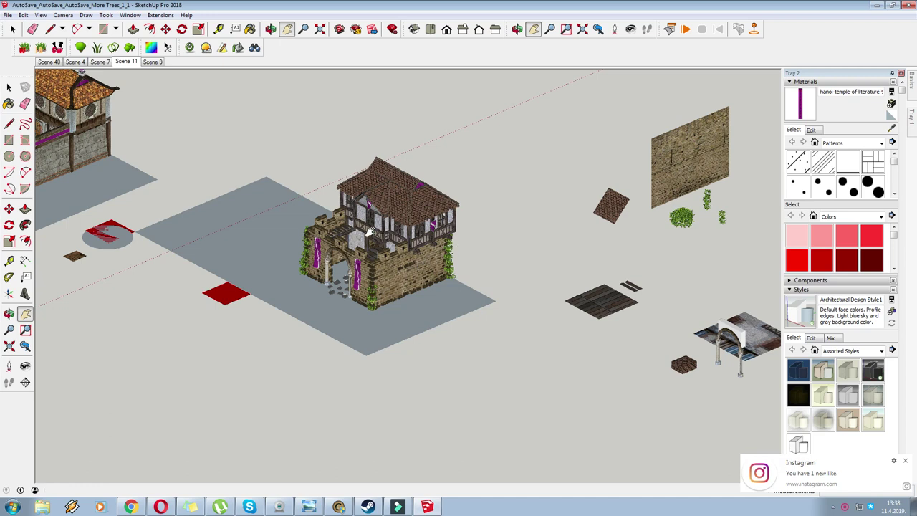
shift+middle_drag(370, 230, 387, 242)
scroll(387, 243, up, 6)
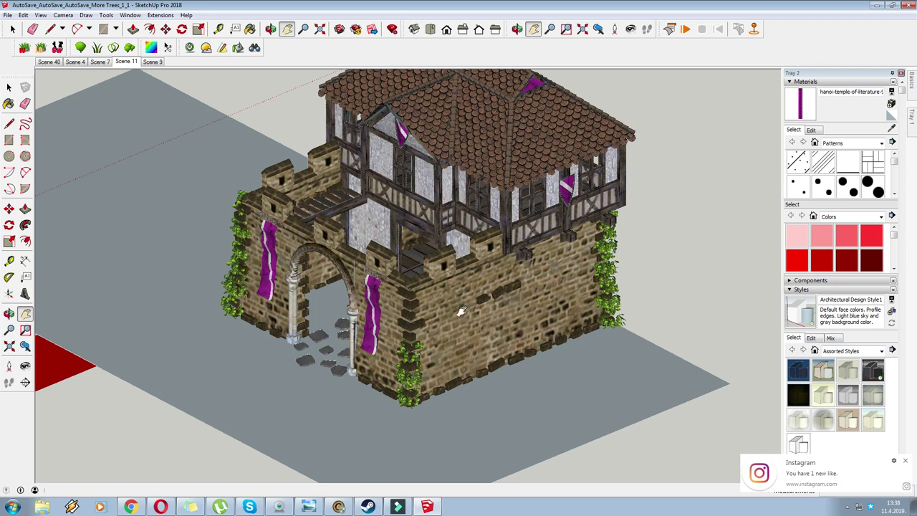
middle_drag(367, 236, 378, 262)
scroll(380, 272, down, 1)
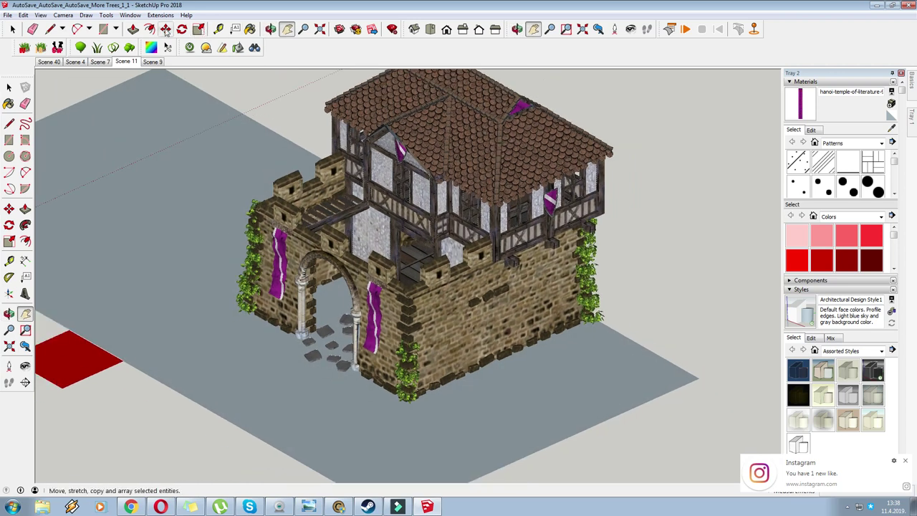
Step: Open the stone gatehouse group for editing and copy the purple shield hanging on its upper side wall
click(166, 29)
right_click(552, 197)
scroll(581, 247, up, 3)
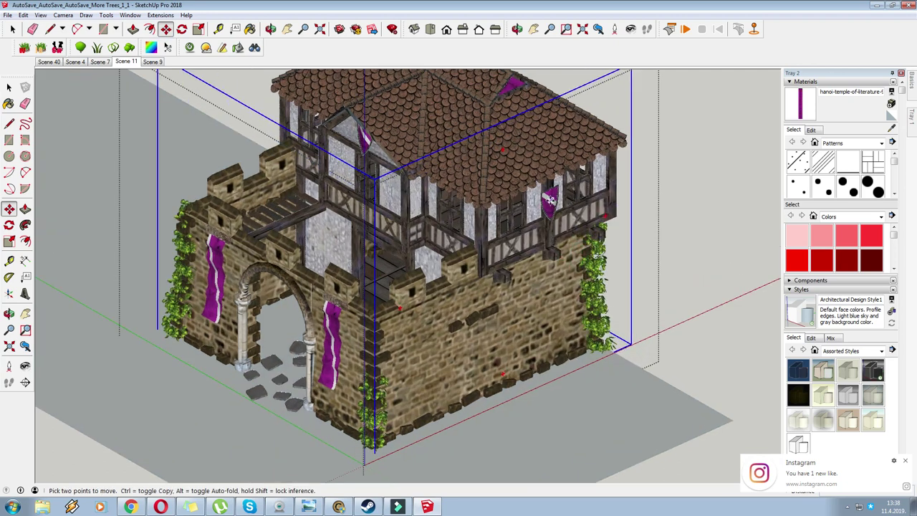
right_click(552, 199)
click(579, 248)
scroll(554, 199, up, 3)
right_click(554, 199)
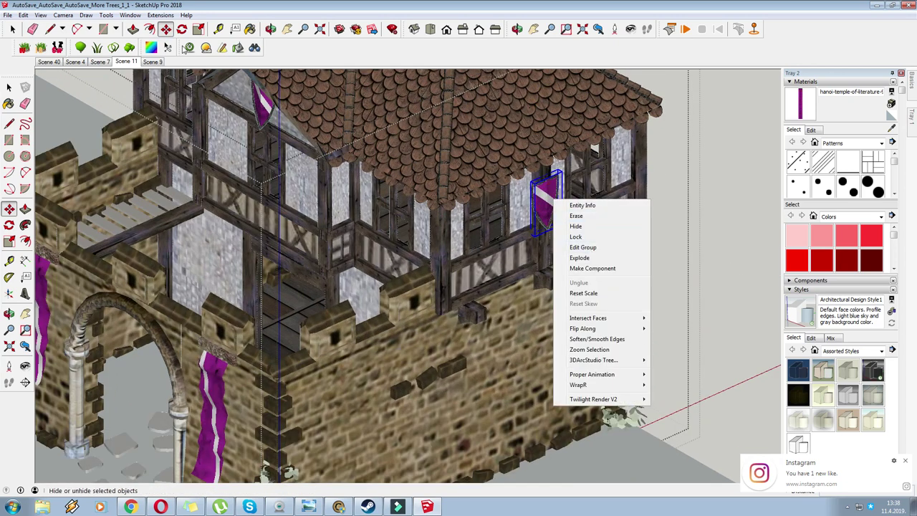
click(166, 31)
scroll(625, 155, down, 3)
Step: Leave the gatehouse group and paste the copied shield on the open ground in front of the gatehouse
right_click(676, 189)
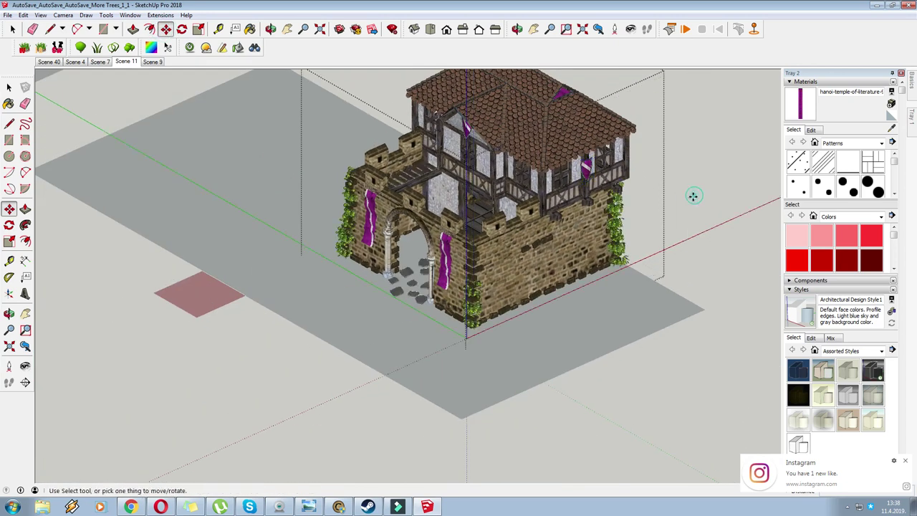
click(693, 194)
right_click(687, 197)
click(698, 204)
key(ctrl+v)
scroll(293, 294, up, 1)
click(286, 300)
scroll(286, 298, up, 5)
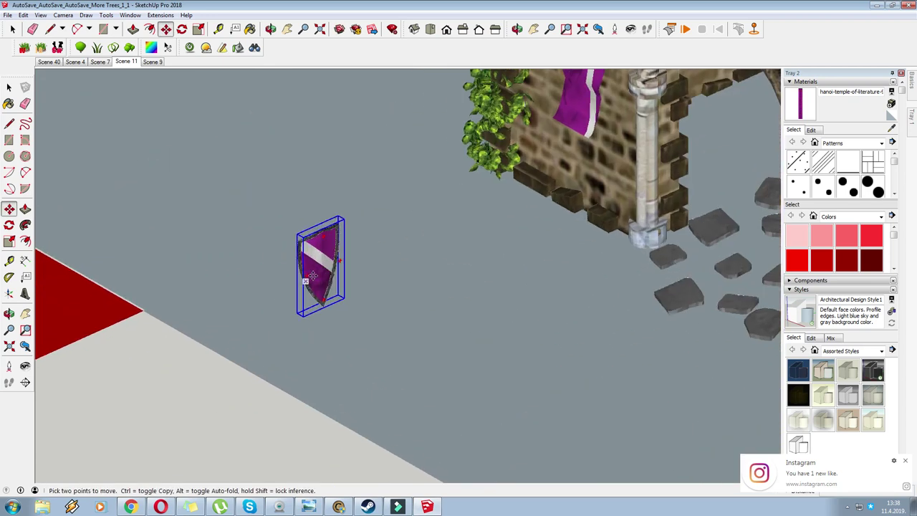
Step: Explode the pasted shield and choose the dark brown material "2" from the In Model materials
right_click(314, 275)
click(344, 331)
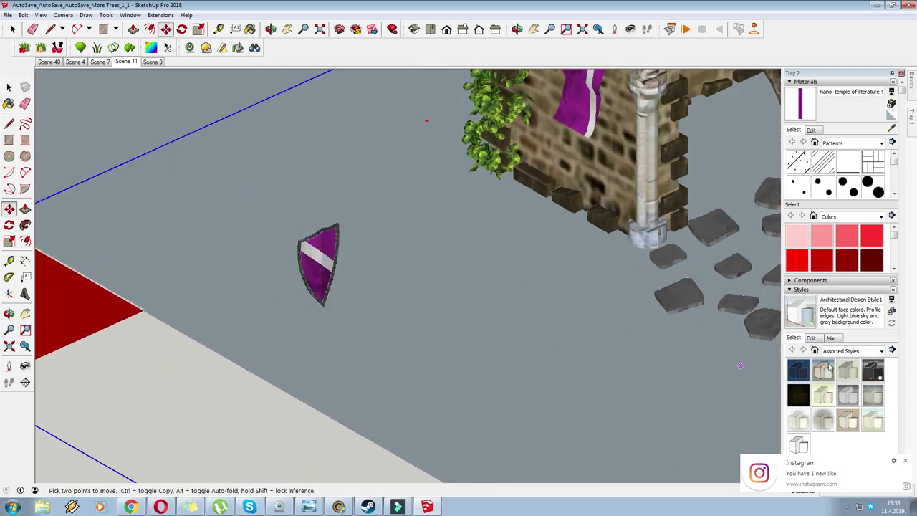
click(892, 128)
click(812, 131)
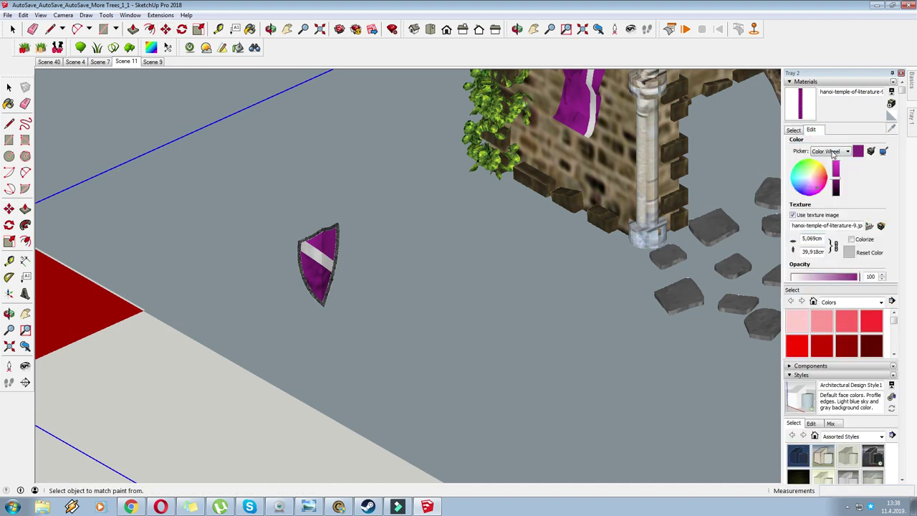
click(793, 130)
click(842, 142)
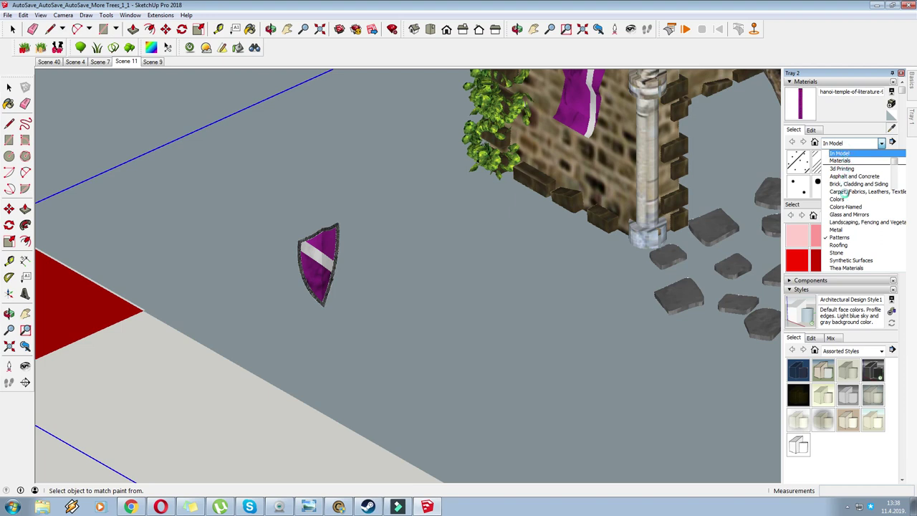
click(877, 173)
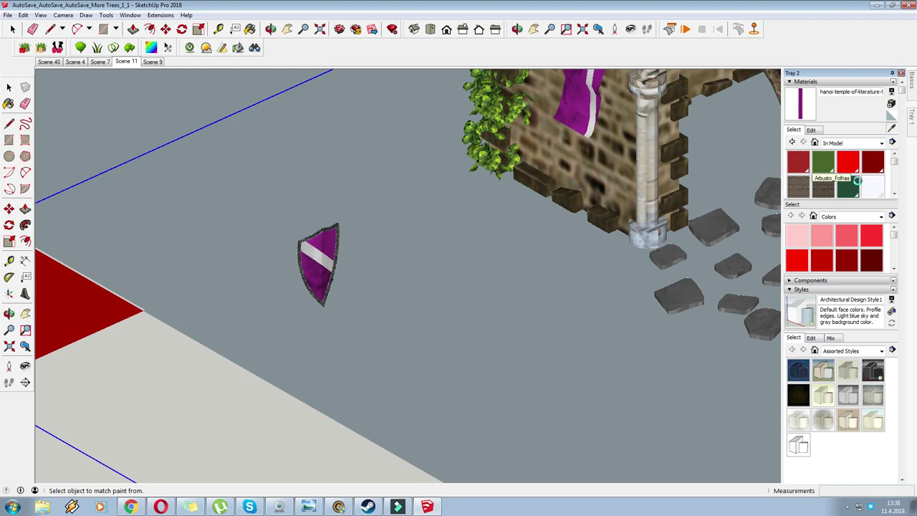
scroll(858, 181, down, 3)
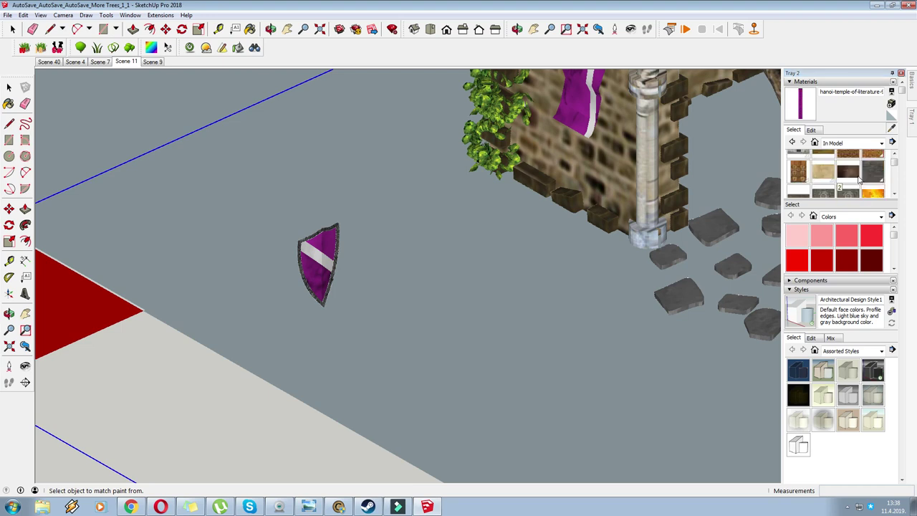
click(848, 177)
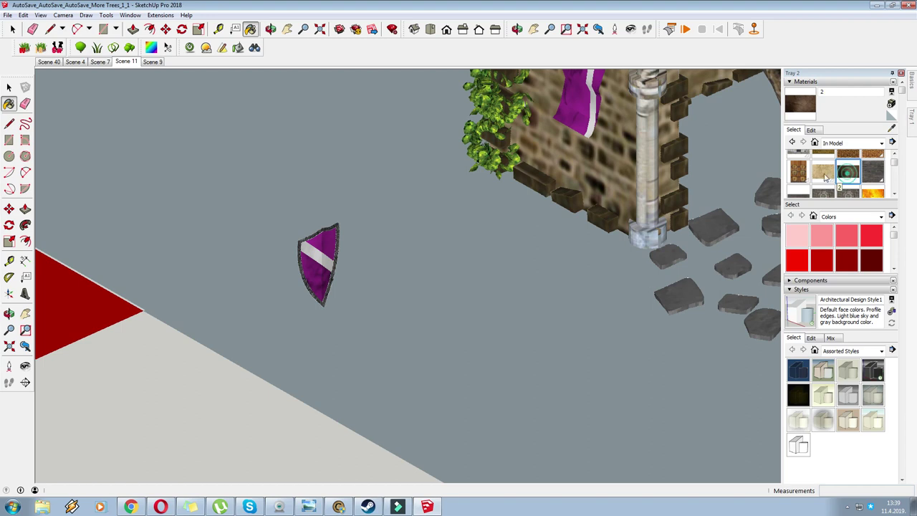
Step: Try painting the left half of the shield with material "2", and undo the fill
scroll(368, 275, up, 2)
scroll(329, 250, up, 2)
click(273, 202)
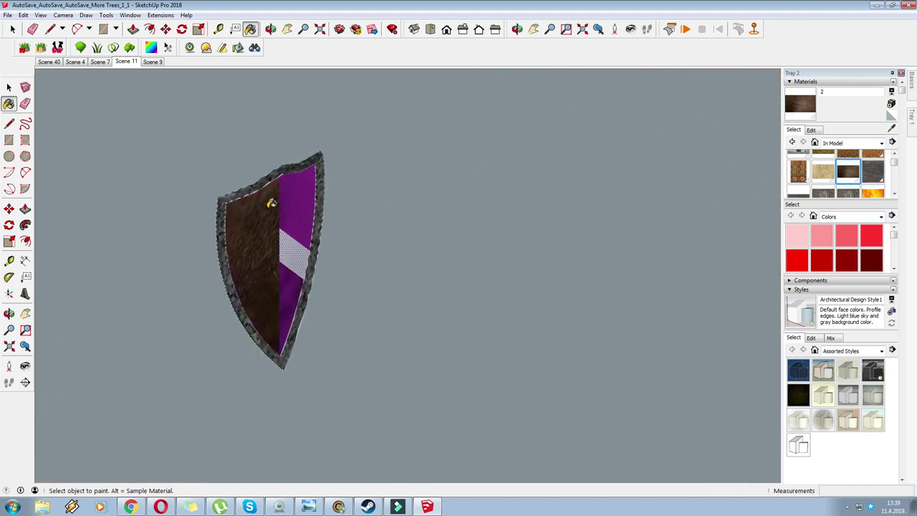
scroll(260, 209, up, 2)
key(ctrl+z)
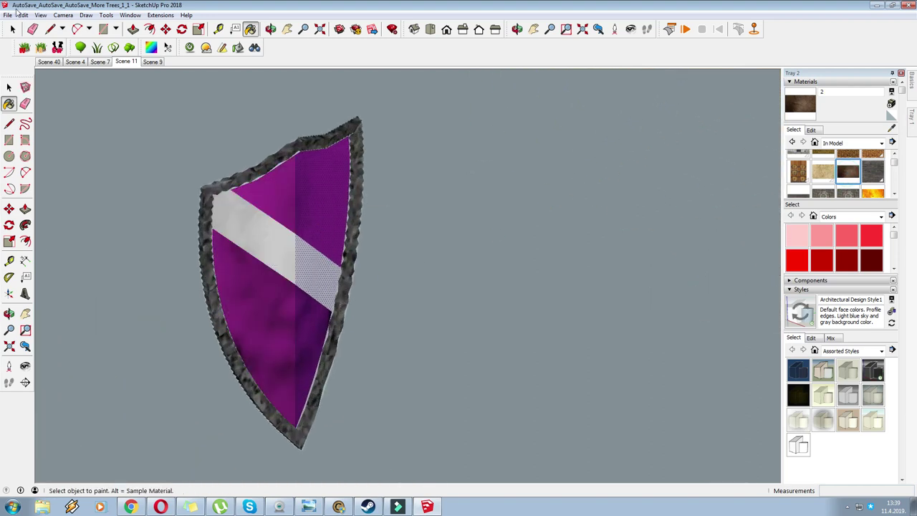
Step: Display the model's edges and paint the shield's four purple faces with material "2", leaving the white stripe
click(41, 15)
click(147, 141)
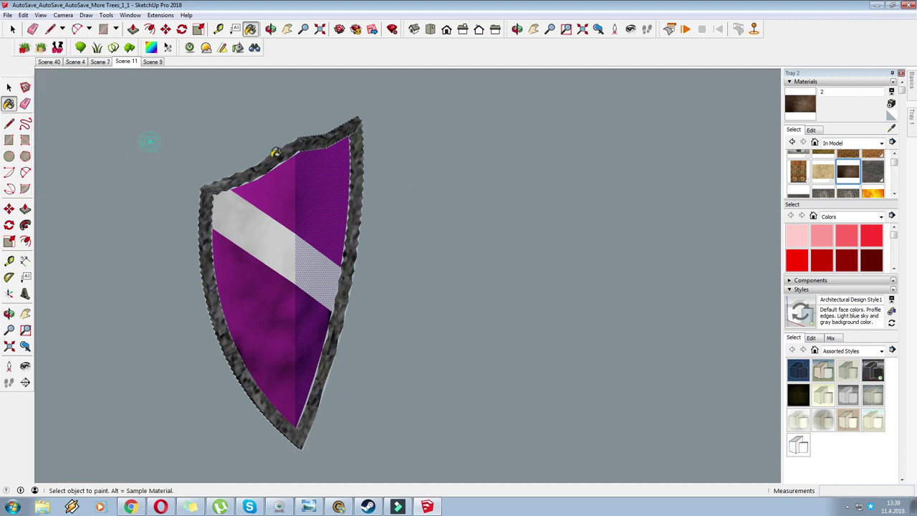
click(312, 199)
click(286, 185)
click(291, 319)
right_click(311, 198)
click(304, 315)
Step: Reposition the brown texture on the shield's upper-right face so its grain runs roughly vertically
right_click(324, 214)
mouse_move(349, 336)
click(441, 333)
drag(245, 347, 169, 435)
drag(436, 225, 348, 274)
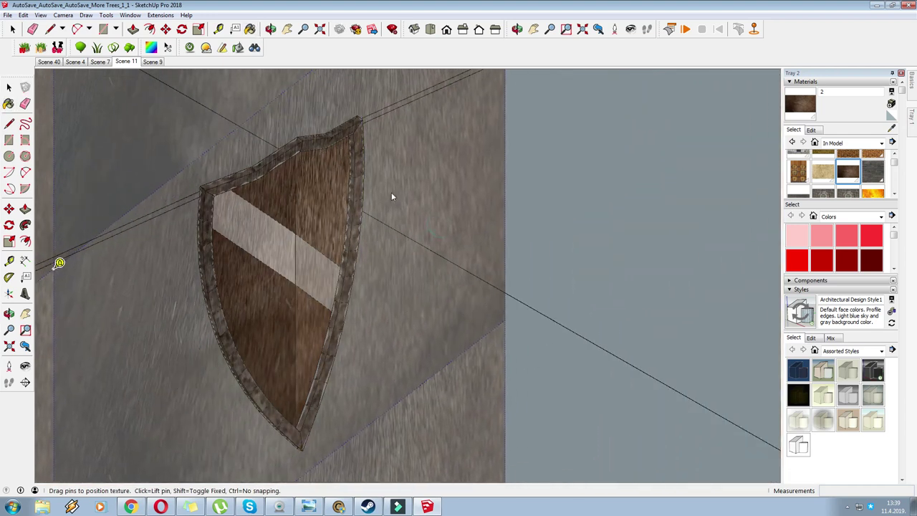
right_click(392, 192)
click(407, 198)
click(824, 171)
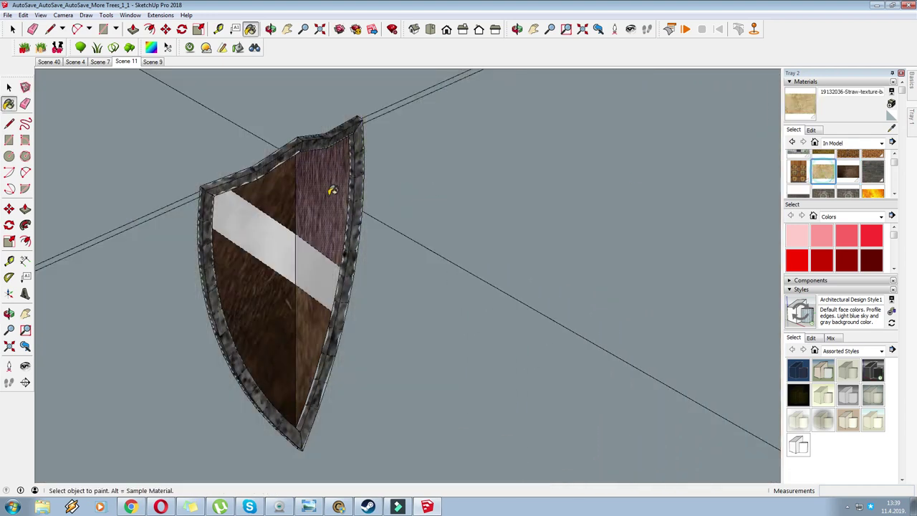
click(326, 191)
key(ctrl+z)
Step: Sample the repositioned brown texture from the shield's upper-right face and apply it to the lower-right face
click(891, 128)
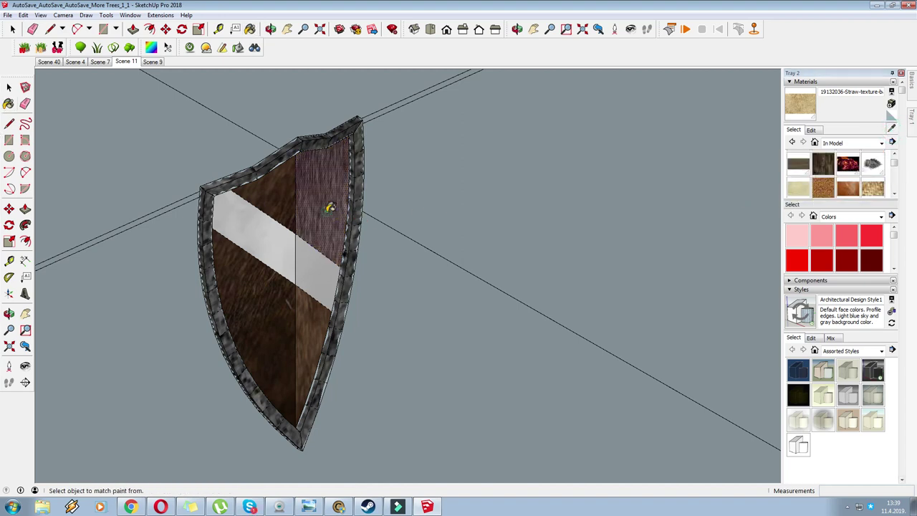
click(327, 212)
click(316, 324)
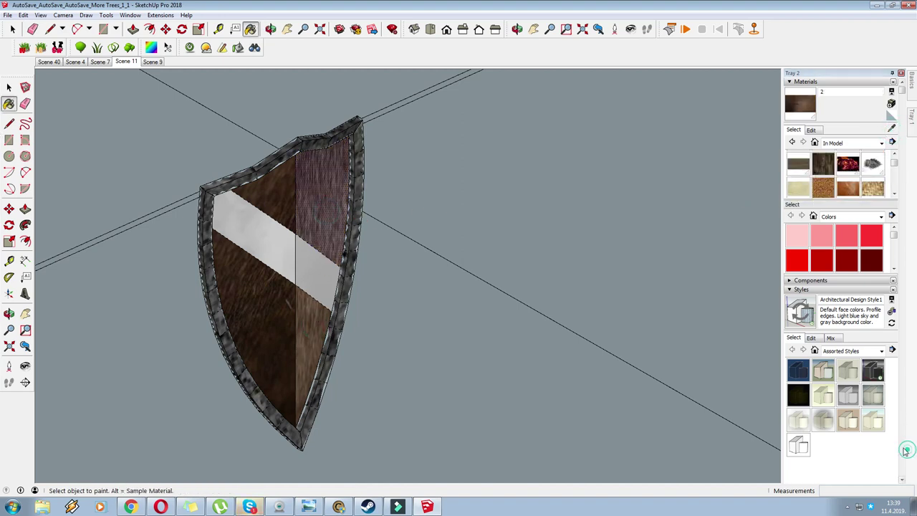
right_click(303, 328)
click(351, 248)
click(420, 278)
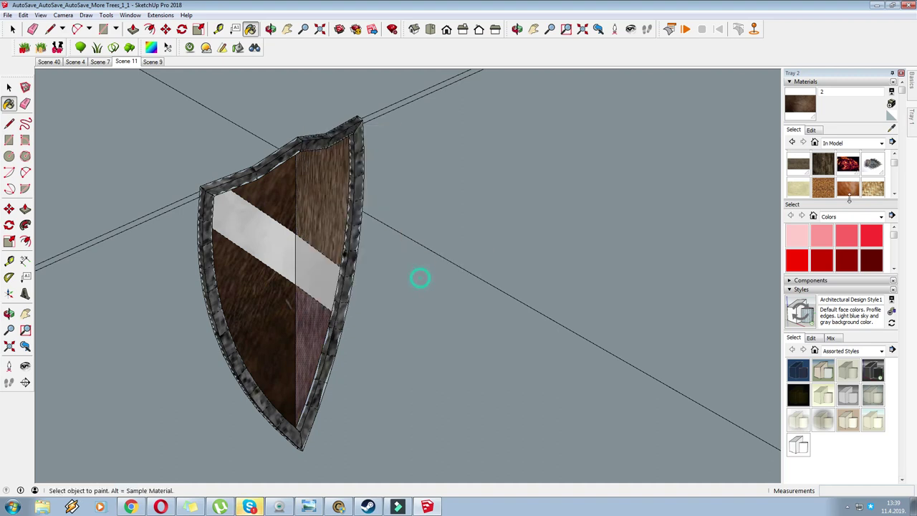
Step: Apply the sampled brown texture to the shield's two left faces and the upper-right face
click(273, 308)
click(280, 189)
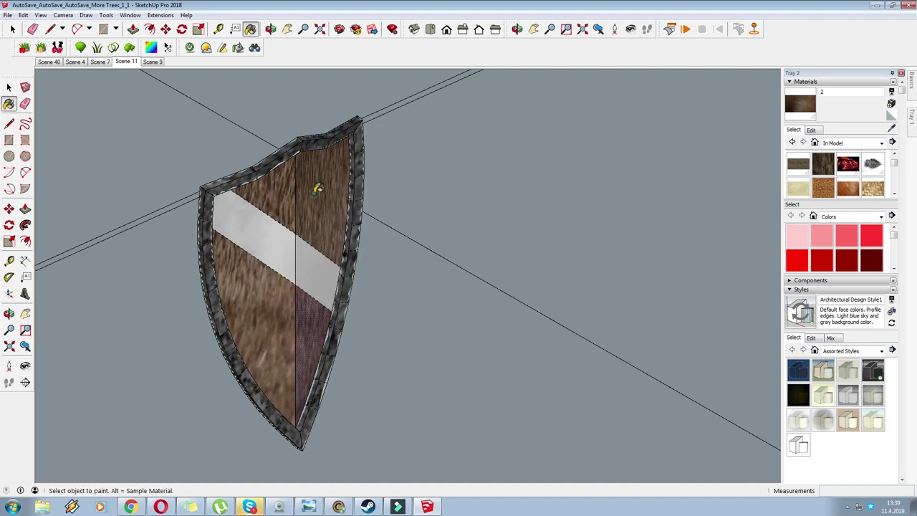
right_click(316, 194)
click(353, 288)
click(317, 192)
right_click(307, 195)
click(345, 296)
Step: Select the whole repainted shield and make it a group
scroll(447, 266, down, 2)
scroll(449, 261, down, 3)
key(space)
drag(246, 143, 490, 433)
right_click(357, 238)
click(400, 323)
Step: Copy the brown shield onto the wooden walkway behind the gatehouse battlements, next to the timber wall
scroll(408, 339, down, 3)
scroll(309, 186, up, 1)
scroll(233, 86, down, 1)
click(165, 29)
click(373, 346)
scroll(337, 365, down, 4)
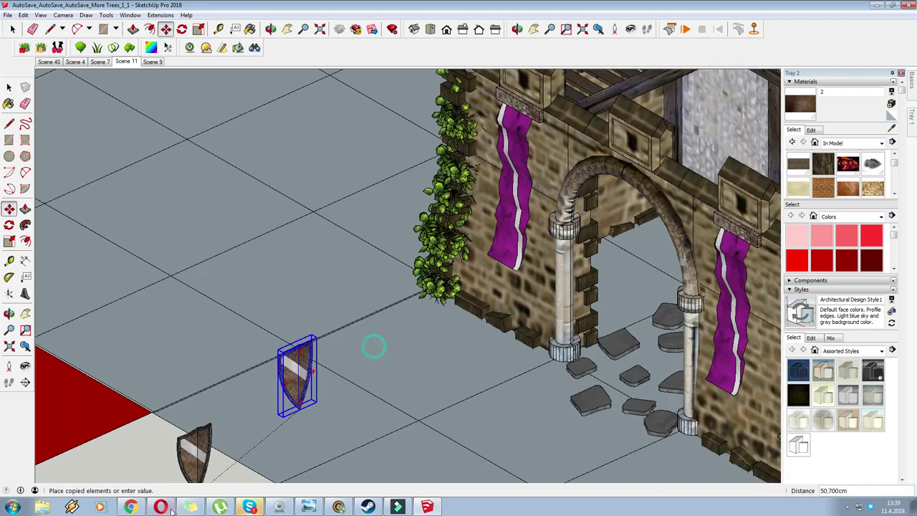
scroll(418, 235, up, 6)
scroll(418, 234, up, 2)
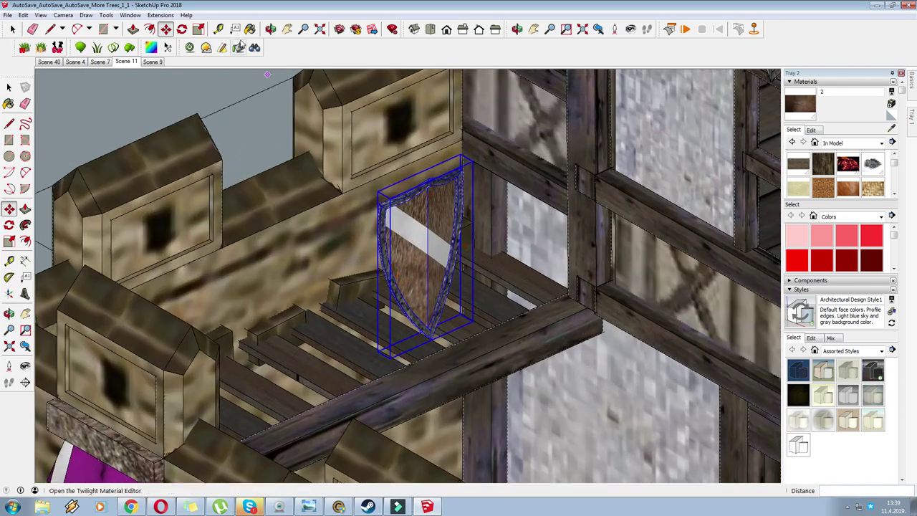
Step: Scale the shield copy along the blue axis to 1.43 and widen it sideways
click(199, 30)
click(427, 174)
drag(427, 175, 423, 108)
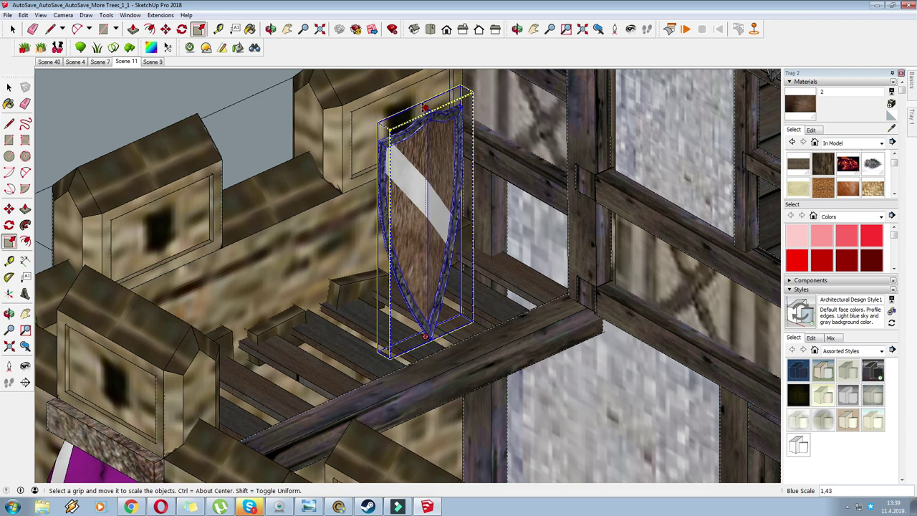
drag(466, 204, 491, 192)
Step: Move the enlarged shield against the battlement and tilt it so it leans on the wall
middle_drag(491, 192, 522, 207)
key(m)
click(521, 156)
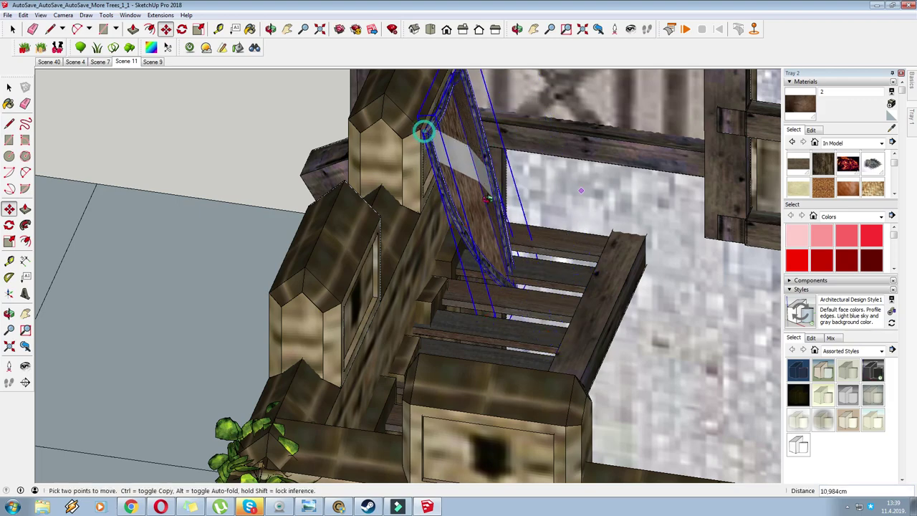
scroll(424, 132, up, 6)
middle_drag(209, 299, 207, 299)
scroll(465, 347, down, 5)
middle_drag(475, 338, 450, 283)
scroll(319, 159, down, 8)
scroll(419, 172, up, 5)
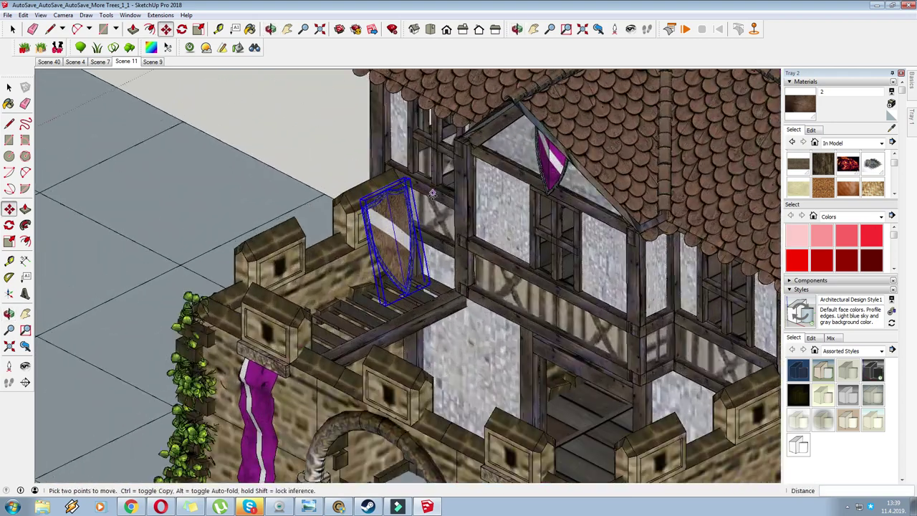
Step: Resize the leaning shield proportionally from its upper corner
click(199, 29)
scroll(427, 189, up, 3)
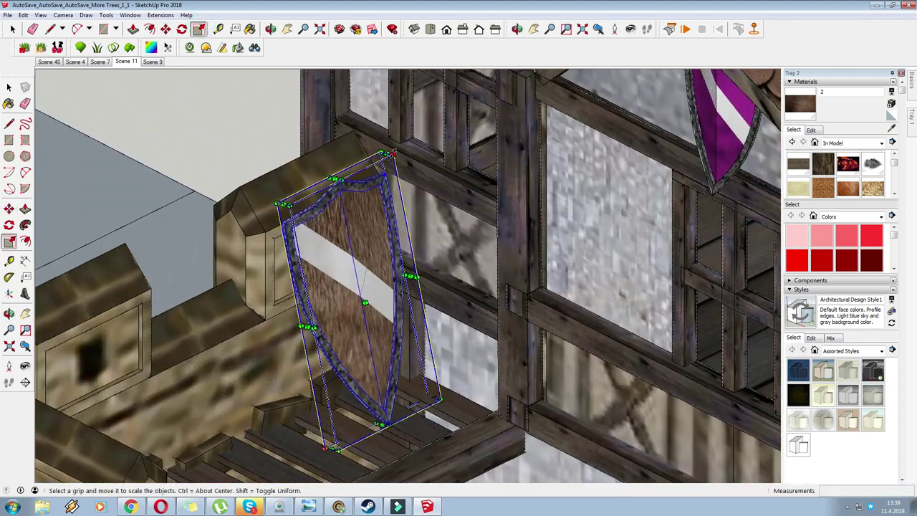
click(389, 172)
scroll(430, 194, down, 8)
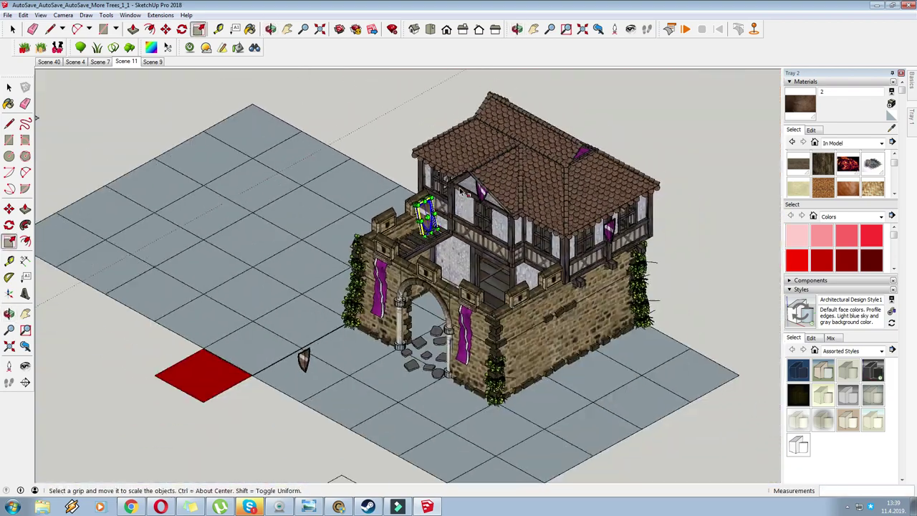
Step: Explode the leaning shield's group on the battlements and regroup its geometry so the bounding box follows the model axes
scroll(460, 192, down, 1)
scroll(348, 384, up, 3)
scroll(369, 347, down, 2)
scroll(473, 336, up, 2)
scroll(444, 143, up, 2)
right_click(452, 137)
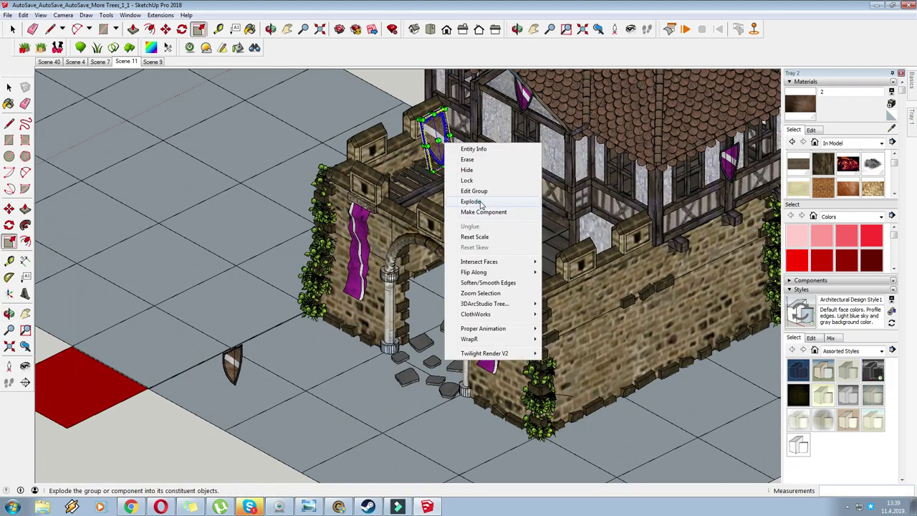
click(483, 198)
scroll(443, 150, up, 3)
right_click(442, 147)
click(473, 230)
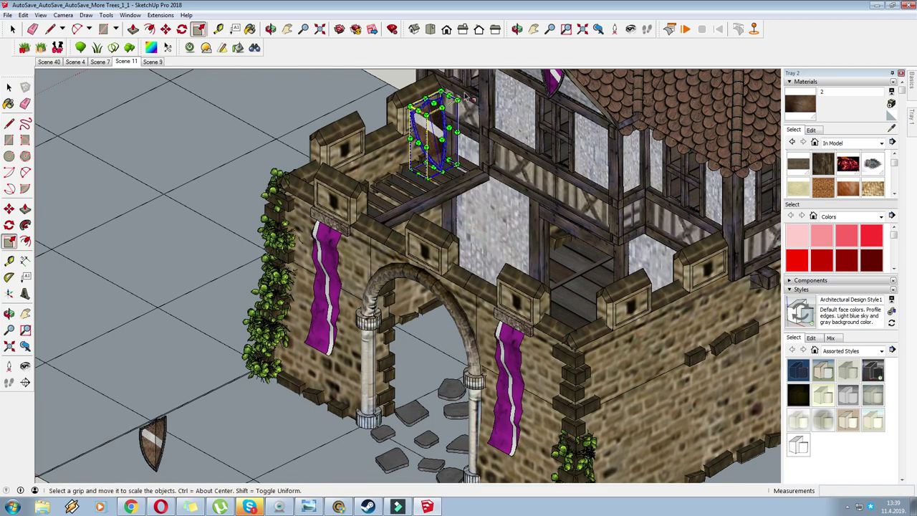
Step: Open the leaning shield's group, sample its brown material and turn off texture projection on the upper-right brown face
scroll(452, 106, up, 4)
right_click(415, 138)
click(450, 187)
scroll(418, 132, up, 1)
right_click(419, 133)
click(891, 129)
click(427, 134)
right_click(412, 136)
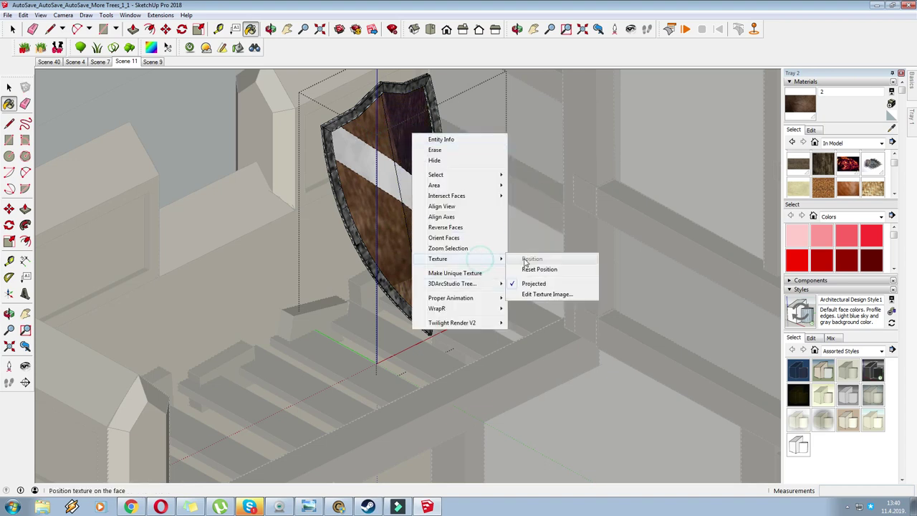
click(538, 283)
Step: Adjust the texture position on the shield's upper brown face and accept the placement
right_click(405, 125)
mouse_move(463, 251)
click(522, 250)
click(481, 198)
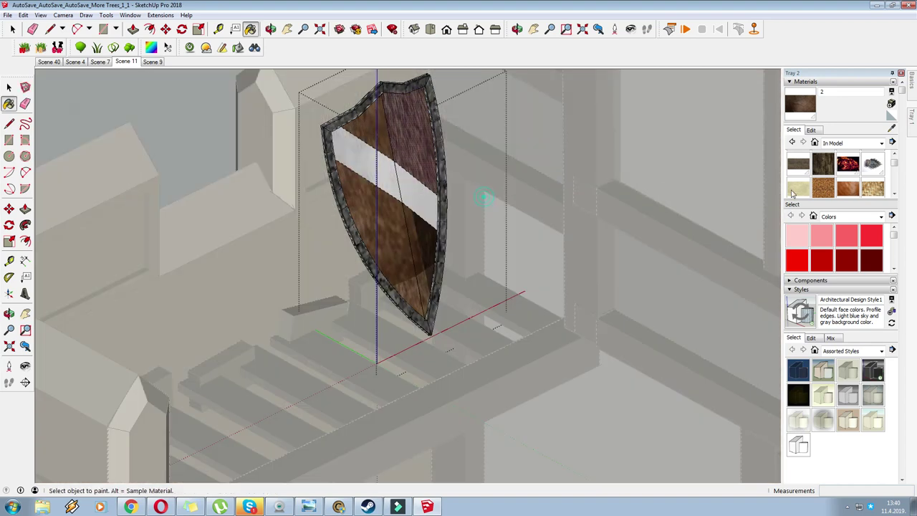
Step: Sample the brown of the shield's upper-right face, paint the lower-right face with it and adjust that face's texture position
click(892, 129)
click(423, 157)
click(418, 232)
right_click(429, 232)
click(500, 359)
click(569, 360)
click(891, 127)
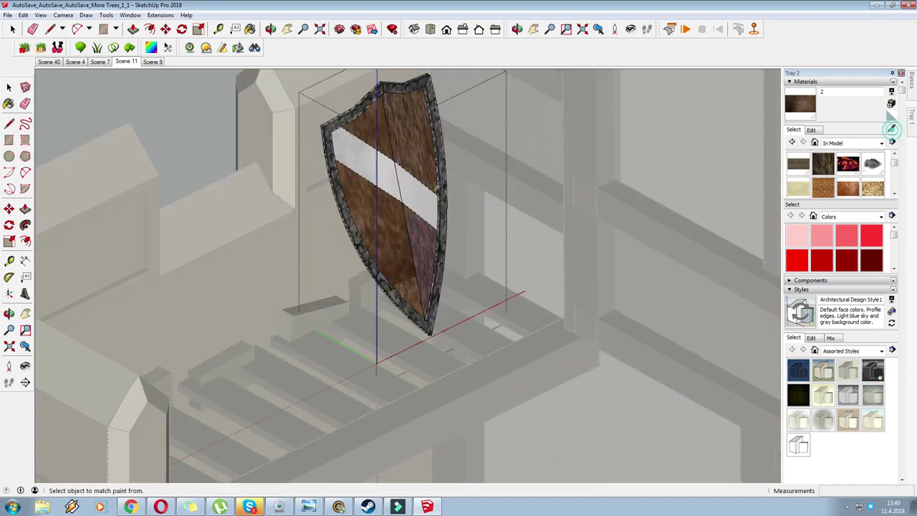
click(421, 227)
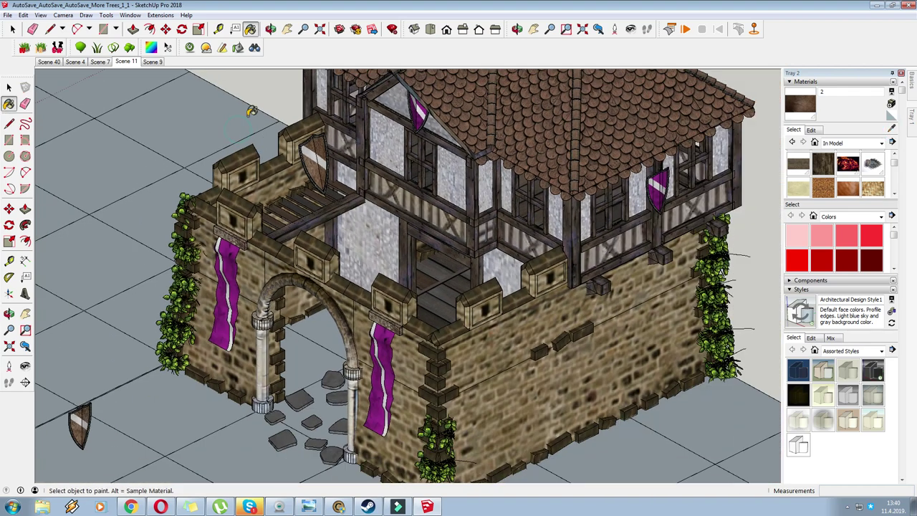
Step: Copy the leaning shield to the plank floor behind the front corner battlements
click(165, 28)
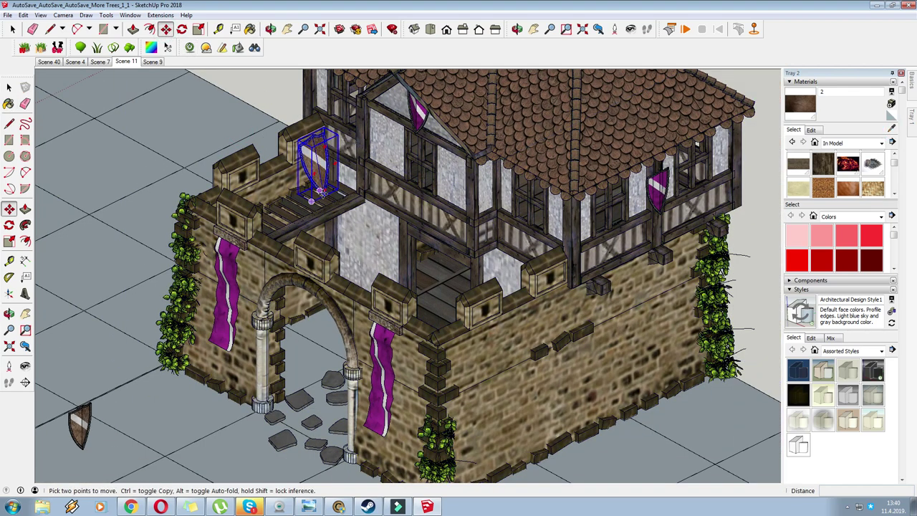
click(320, 195)
key(ctrl)
scroll(423, 301, up, 2)
click(430, 310)
Step: Rotate the copied shield about 120° around its vertical axis and move it down about 9 cm beside the battlement
scroll(430, 265, up, 4)
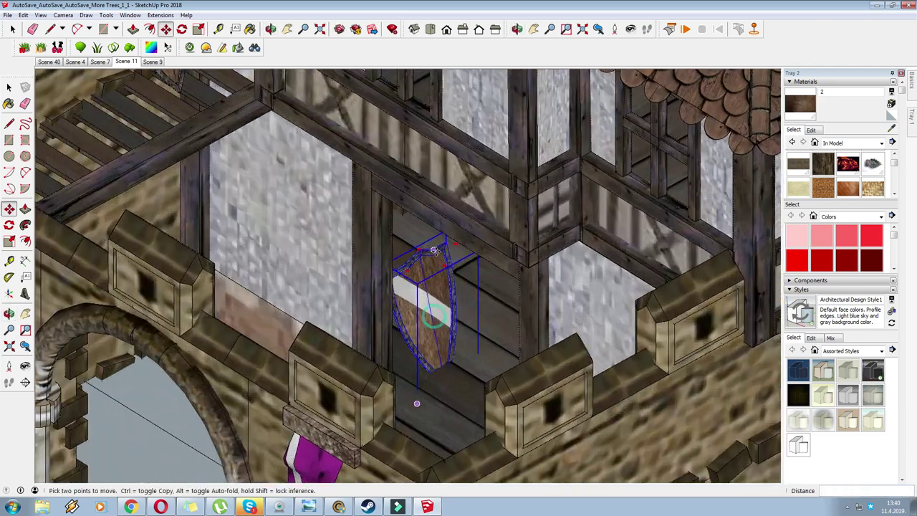
click(418, 247)
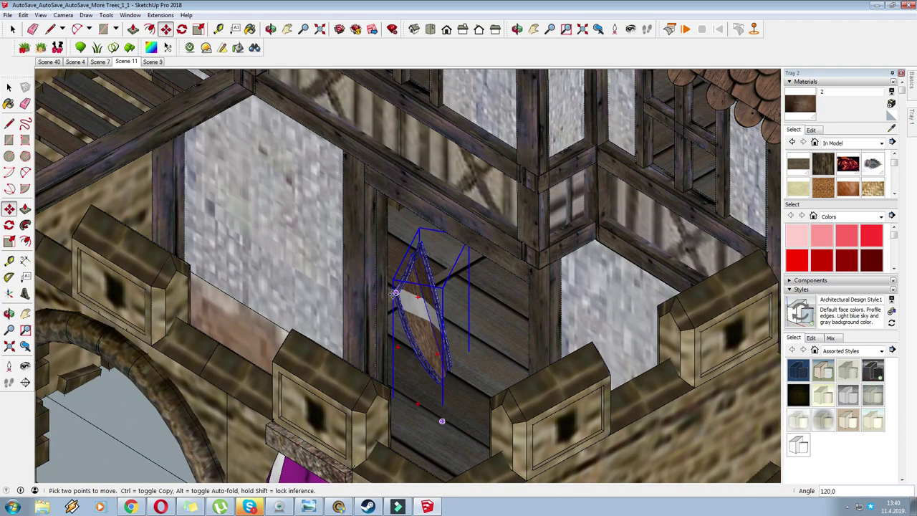
scroll(453, 388, up, 2)
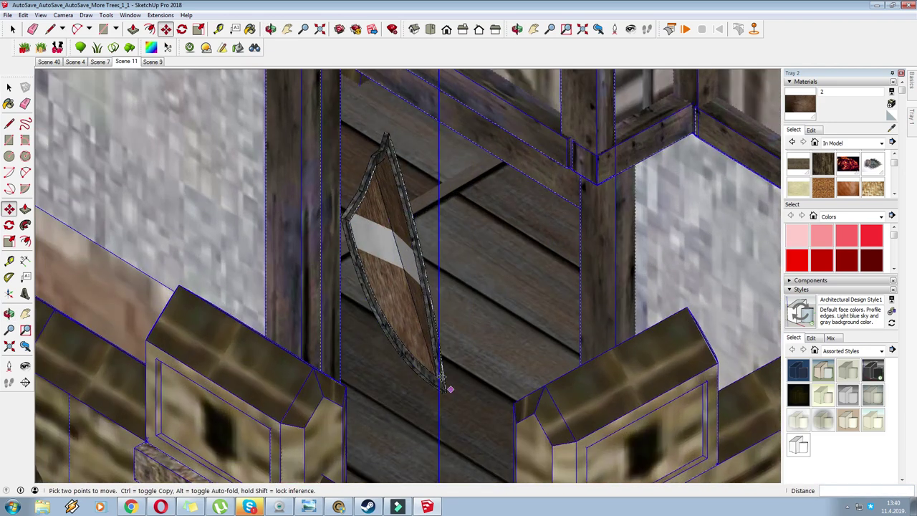
click(403, 293)
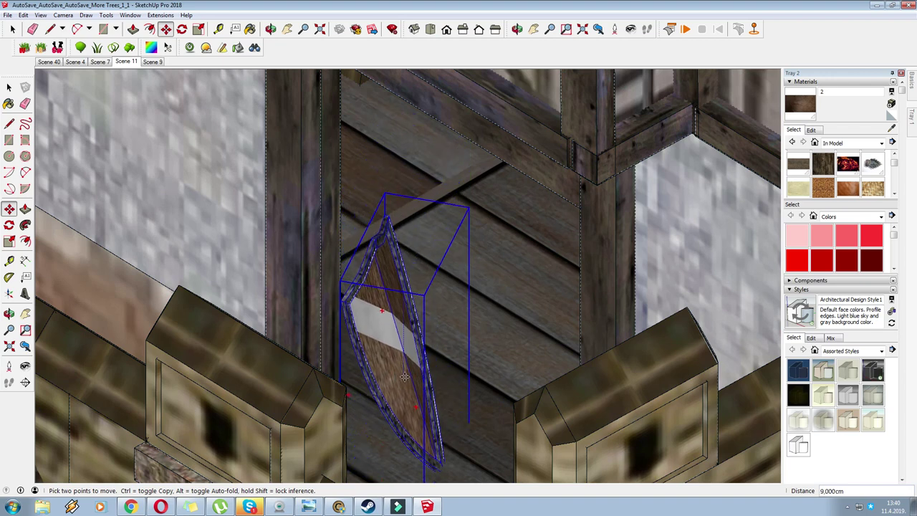
click(405, 371)
Step: Move the spare shield standing on the ground off the grid, away from the gatehouse
scroll(524, 243, down, 4)
scroll(524, 243, down, 8)
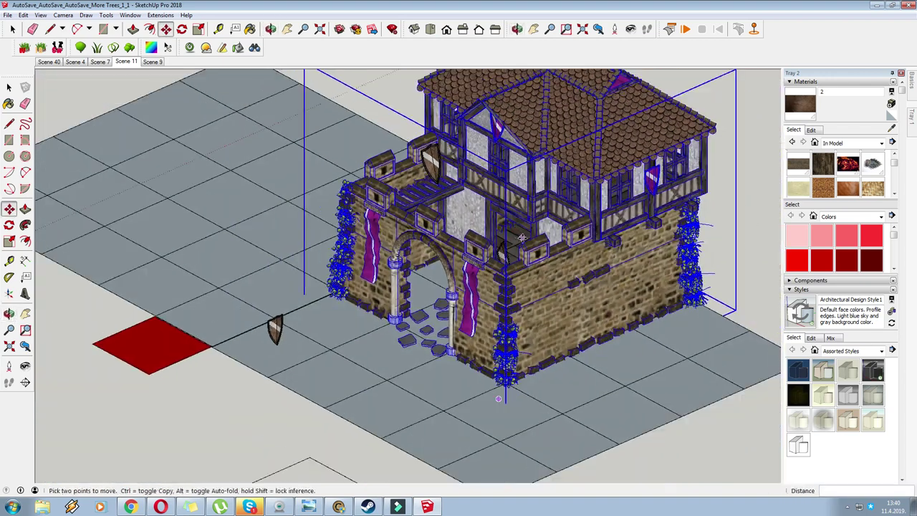
scroll(348, 335, up, 3)
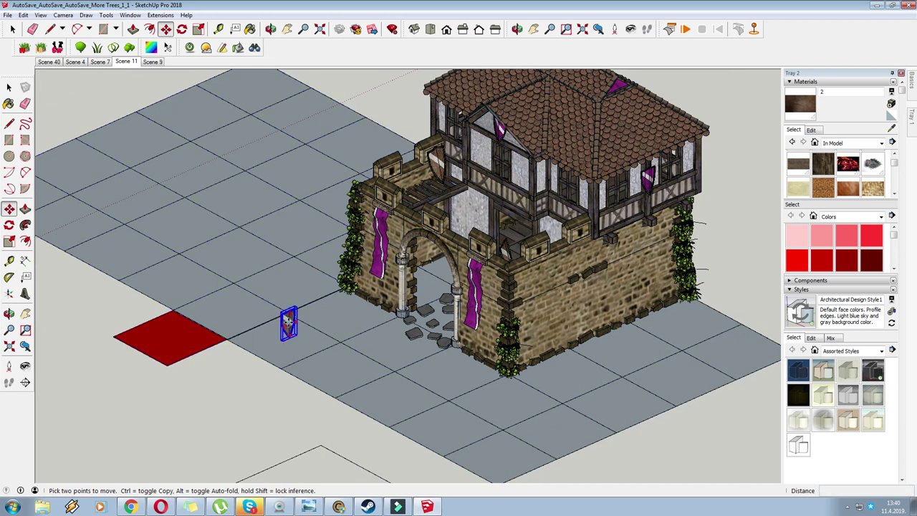
scroll(606, 229, down, 3)
click(231, 348)
Step: Delete the empty outlined rectangle lying on the ground in front of the gatehouse grid
scroll(248, 362, down, 1)
scroll(248, 363, down, 2)
scroll(494, 334, up, 3)
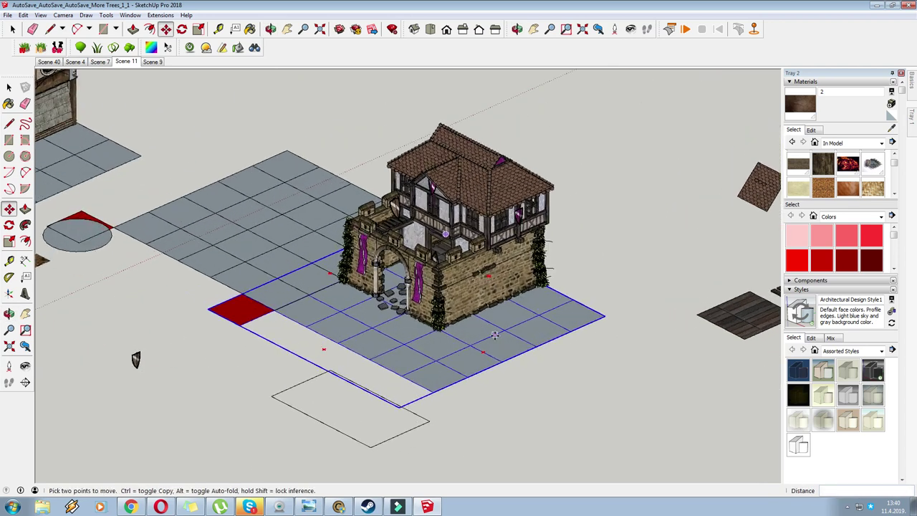
scroll(448, 332, up, 2)
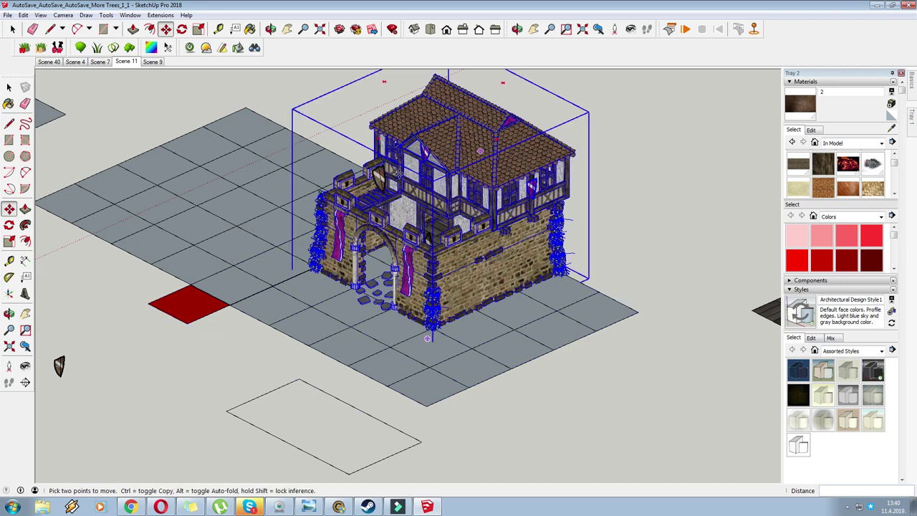
scroll(580, 406, down, 3)
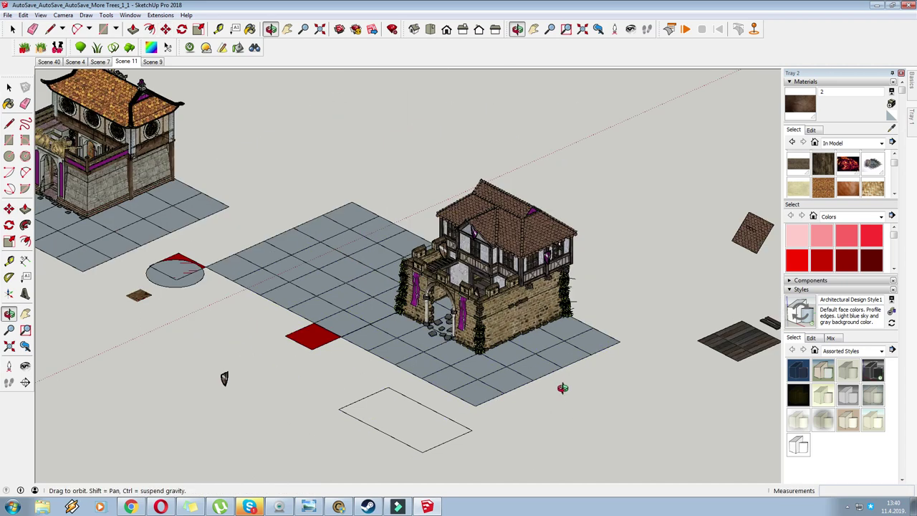
click(288, 28)
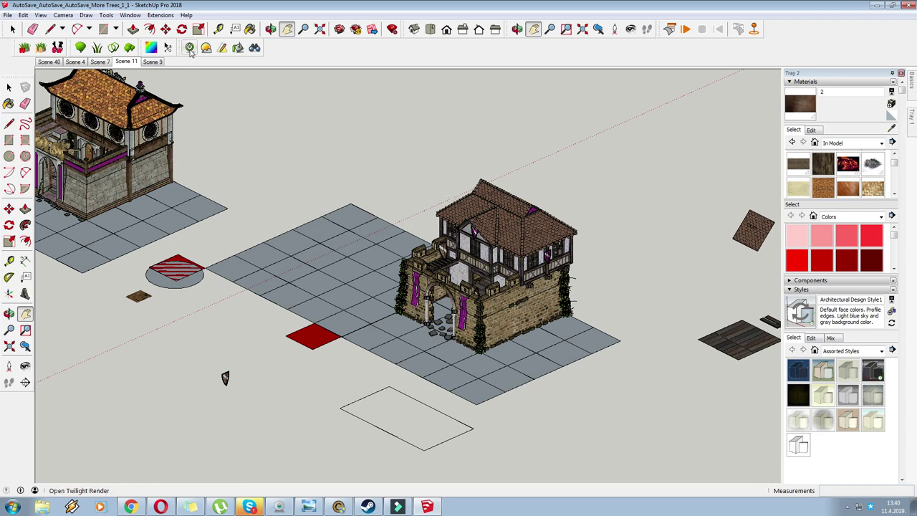
drag(275, 125, 367, 177)
middle_drag(368, 178, 371, 159)
drag(487, 207, 329, 132)
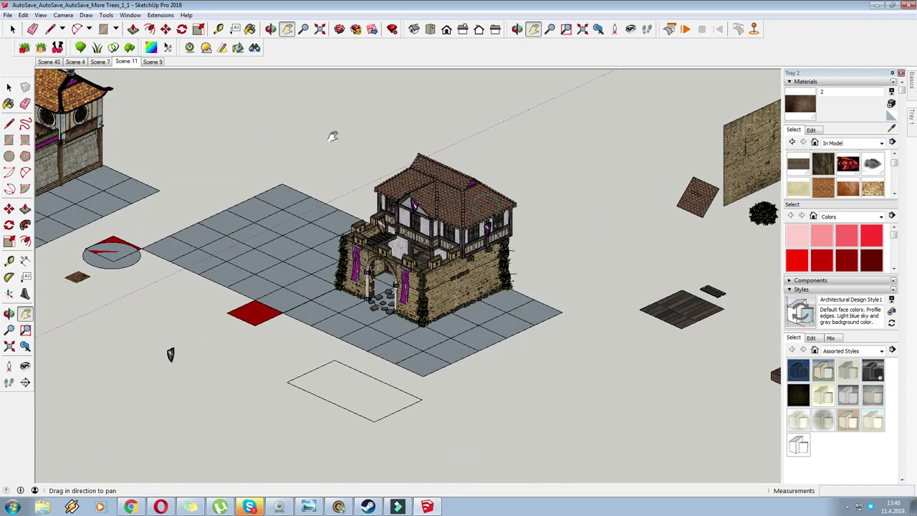
click(11, 29)
drag(246, 311, 497, 429)
key(Delete)
middle_drag(496, 430, 498, 434)
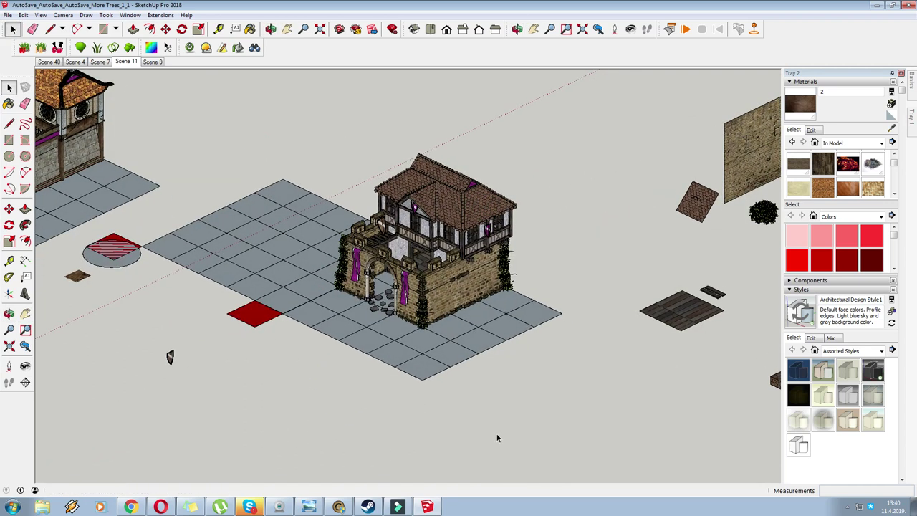
Step: Purge unused items from the entire model in the Model Info statistics and close the dialog
scroll(537, 252, down, 3)
scroll(292, 160, up, 2)
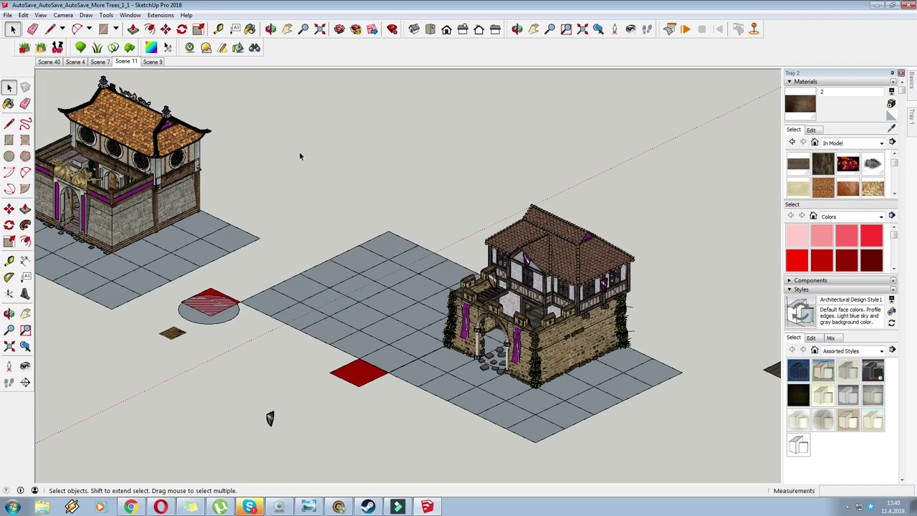
click(130, 15)
mouse_move(153, 16)
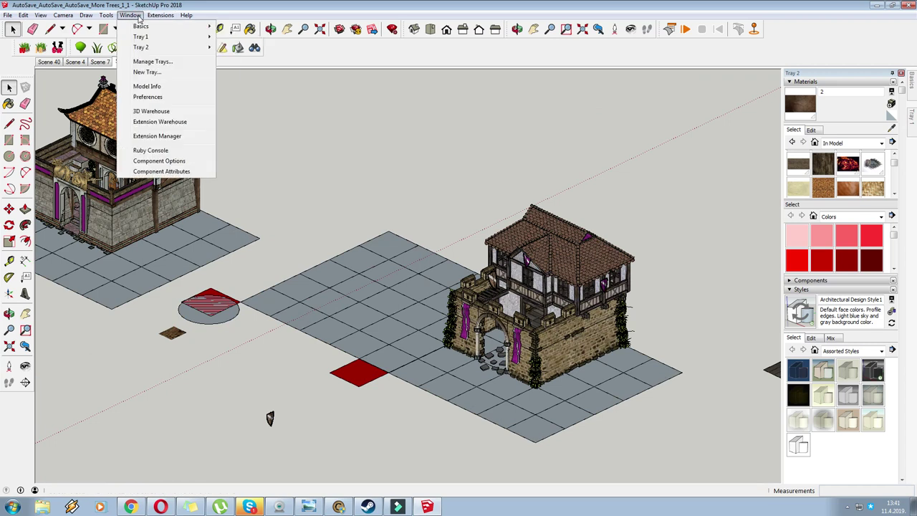
click(155, 87)
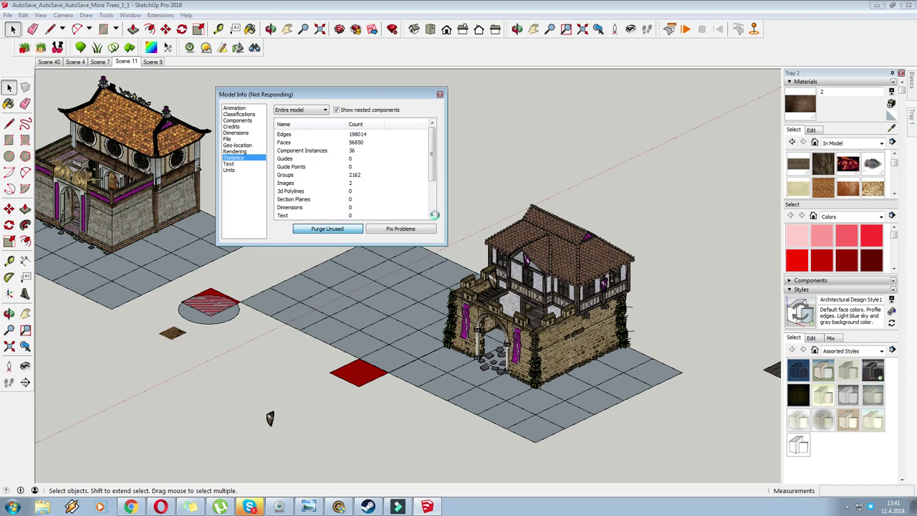
click(440, 94)
Step: Open the Twilight material editor and load the gatehouse roof's tile material into it
middle_drag(430, 139, 368, 100)
click(287, 29)
drag(290, 93, 365, 143)
middle_drag(365, 143, 346, 148)
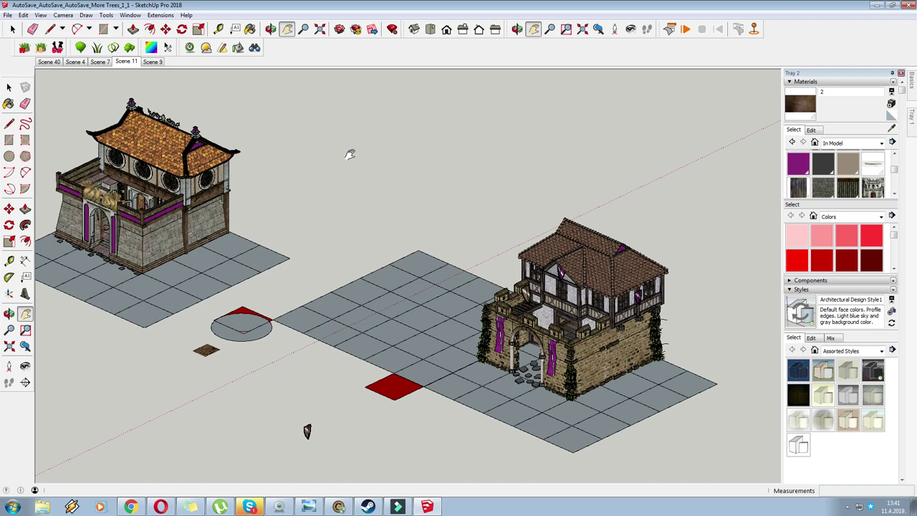
drag(345, 129, 242, 49)
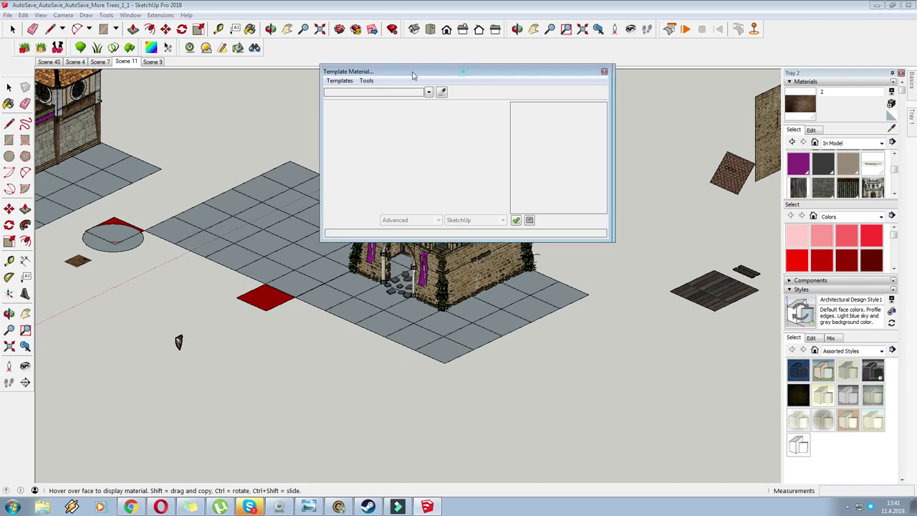
scroll(469, 162, up, 4)
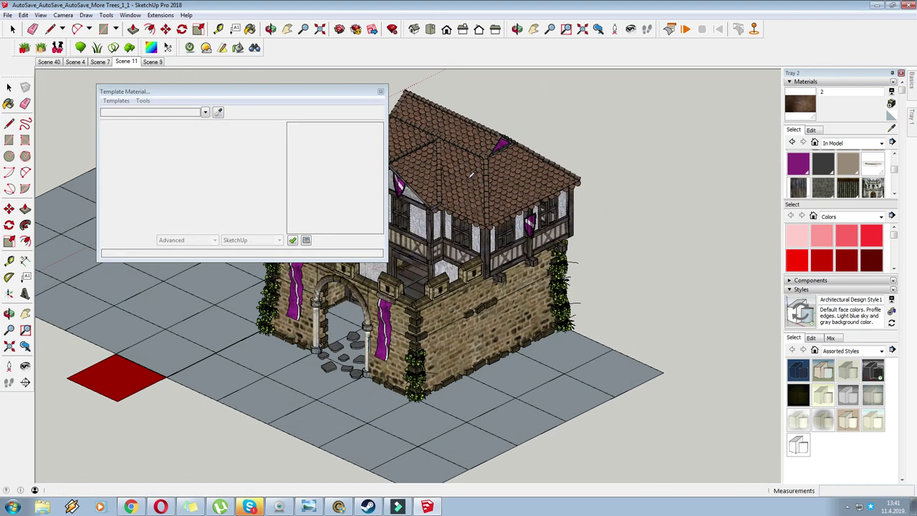
click(469, 162)
click(158, 141)
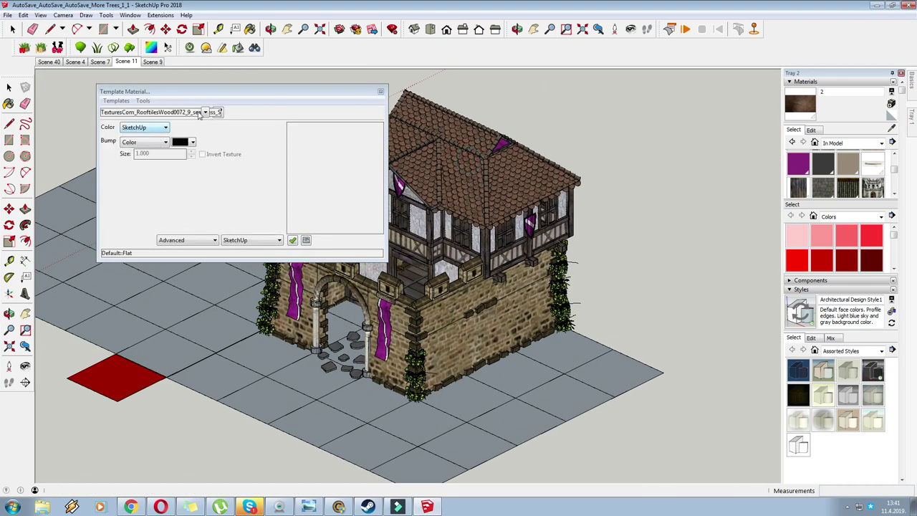
click(230, 103)
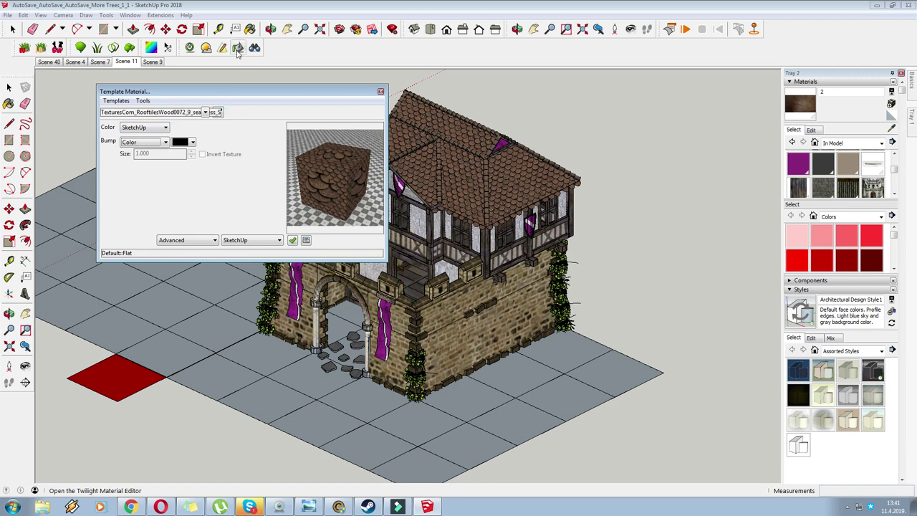
click(456, 163)
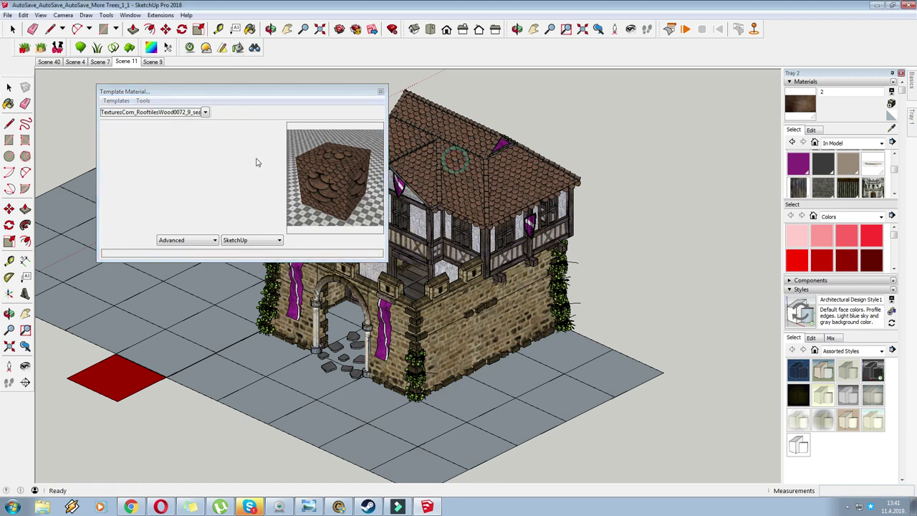
Step: Set the roof tile material's bump source to SketchUp, edit its bump size and apply the material changes
click(161, 142)
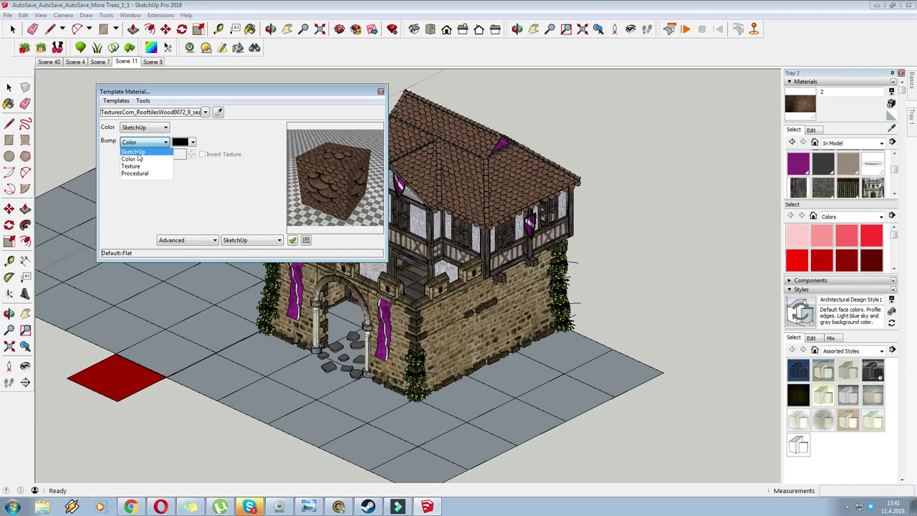
click(138, 153)
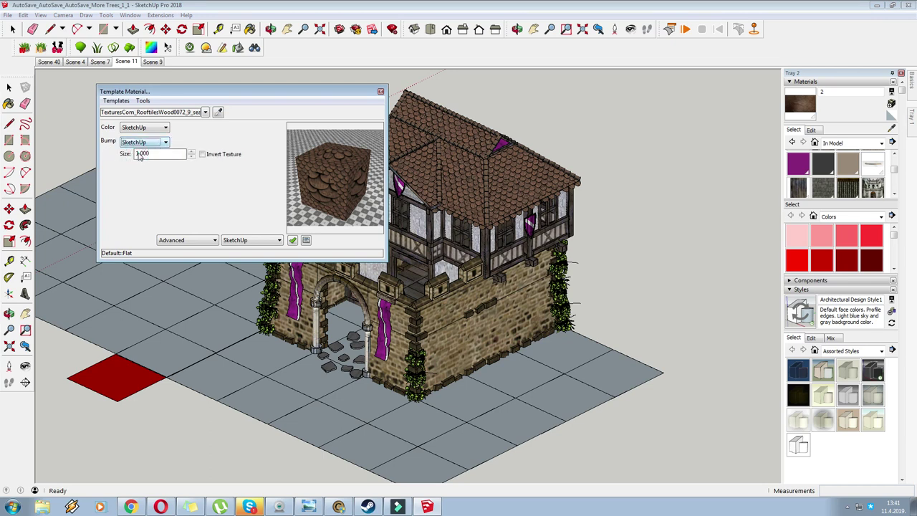
click(140, 155)
click(289, 242)
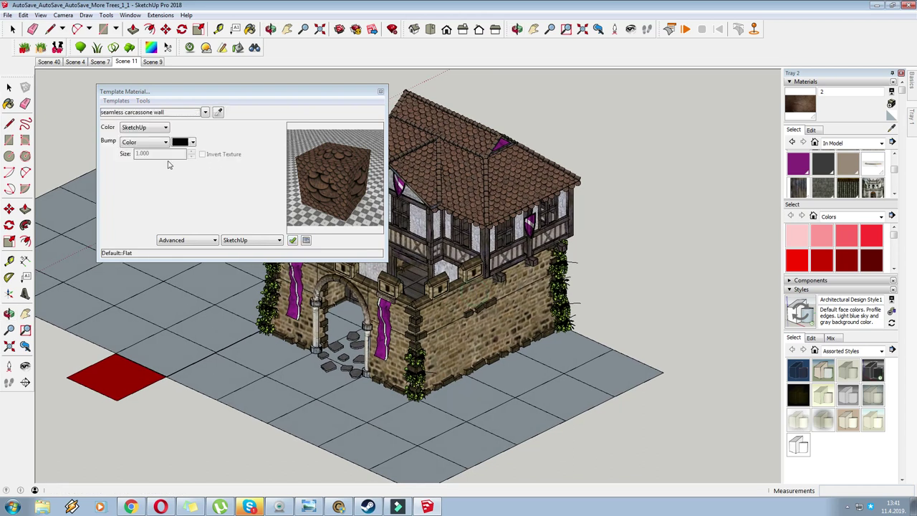
Step: Set the seamless carcassone wall material's bump source to SketchUp with size 7.000 and apply it
click(151, 142)
click(136, 156)
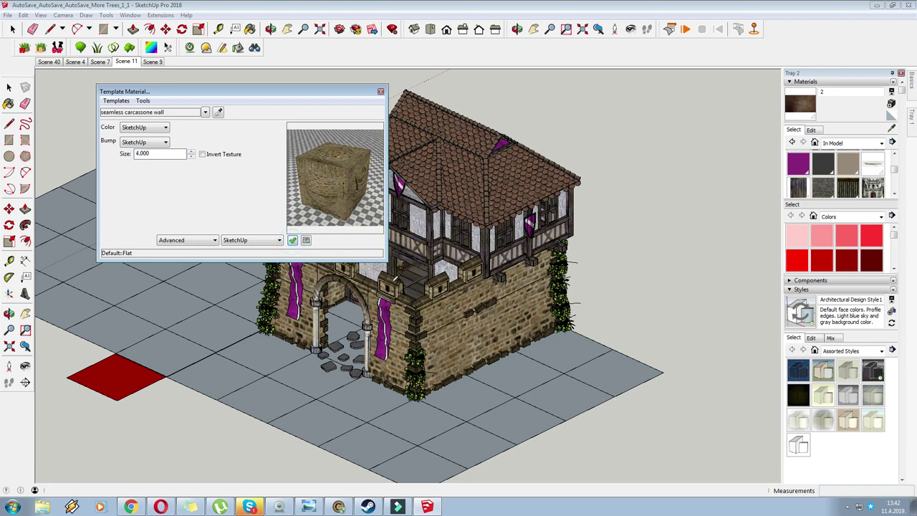
middle_drag(410, 277, 413, 271)
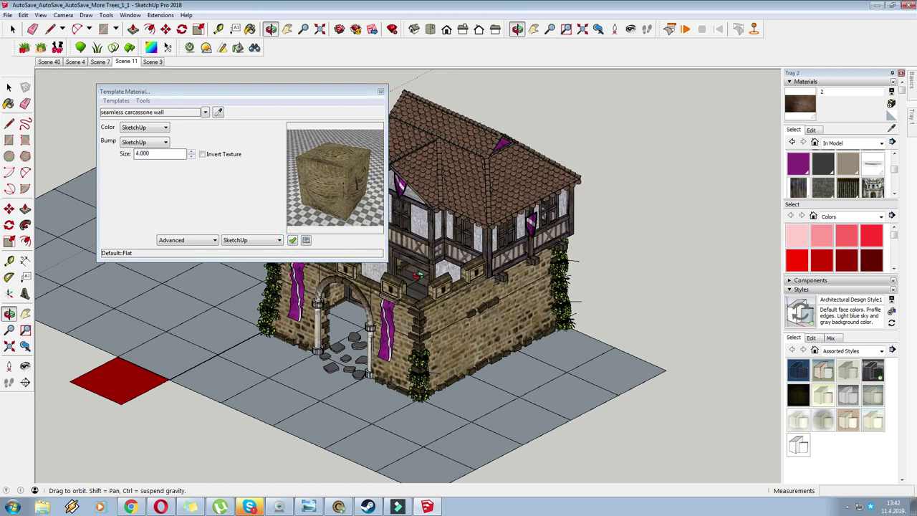
double_click(140, 154)
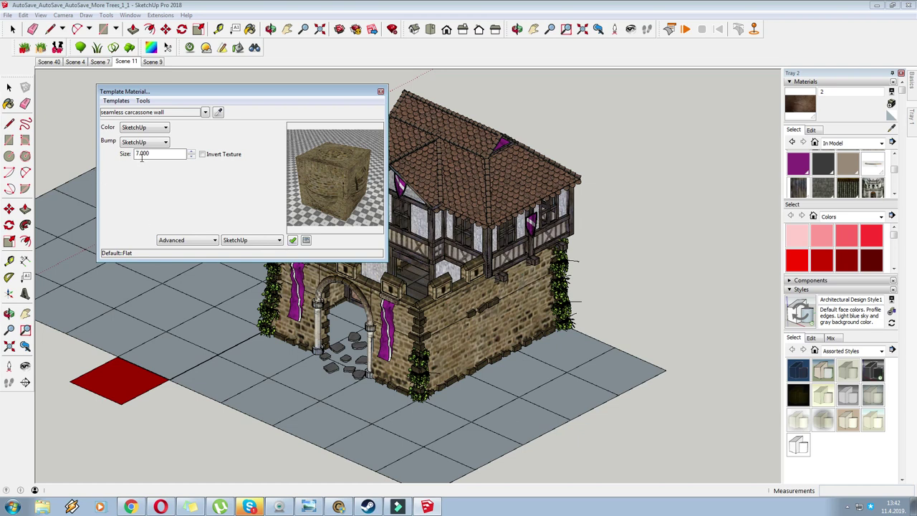
click(293, 241)
scroll(404, 242, up, 10)
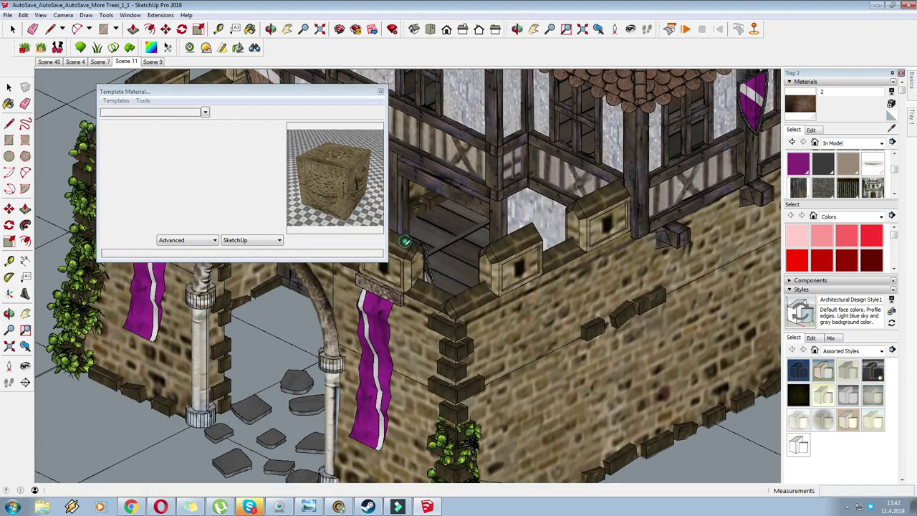
Step: Set the seamless carcassone wall#2 material's bump source to SketchUp with size 6.000 and apply it
click(144, 141)
click(143, 152)
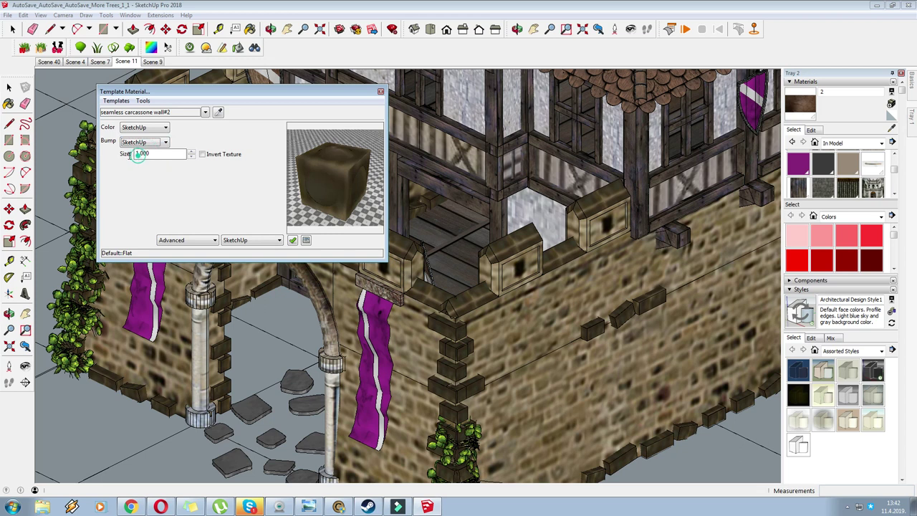
drag(141, 155, 137, 156)
click(293, 244)
scroll(445, 224, down, 1)
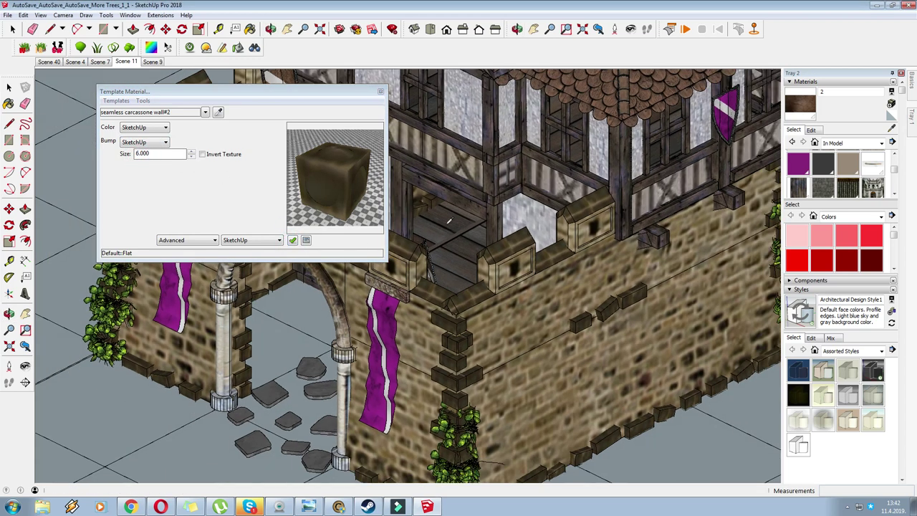
Step: Load the plaster material Screenshot_19#2, set its bump source to SketchUp with size 4.000 and apply it
scroll(462, 179, down, 1)
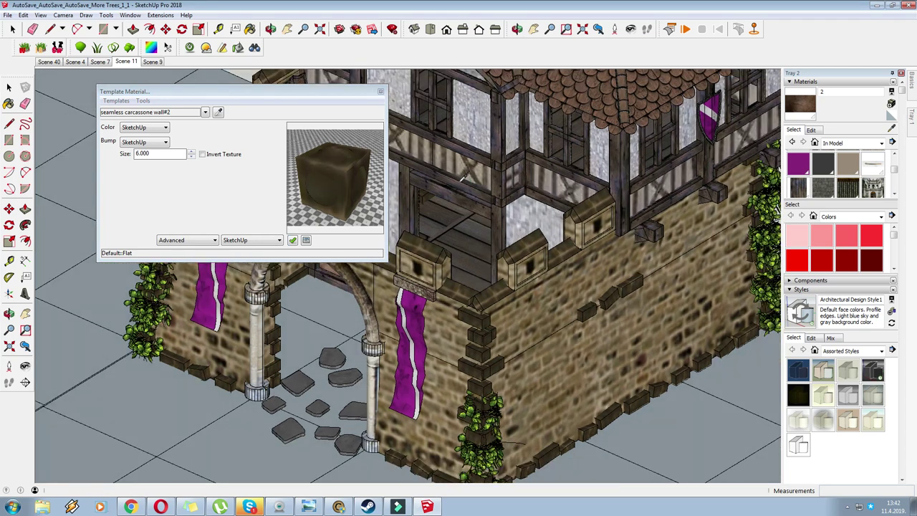
click(469, 126)
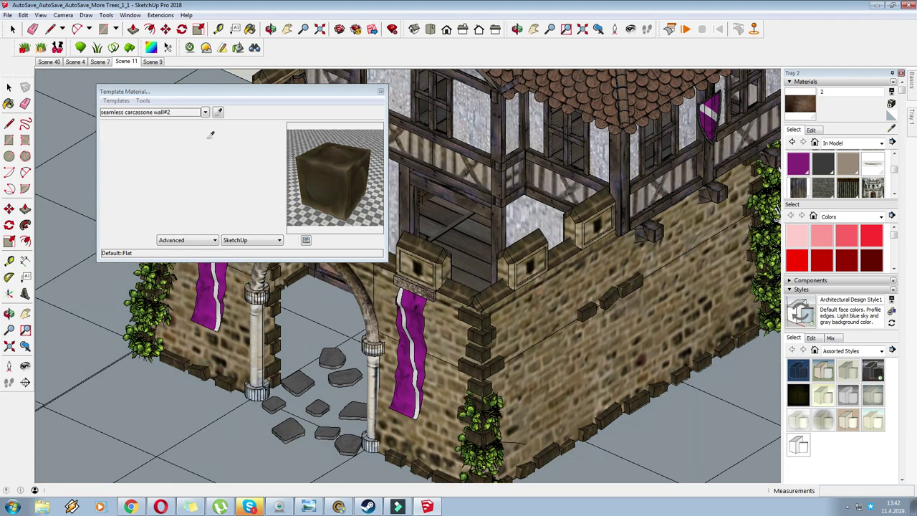
middle_drag(500, 176, 491, 171)
click(164, 142)
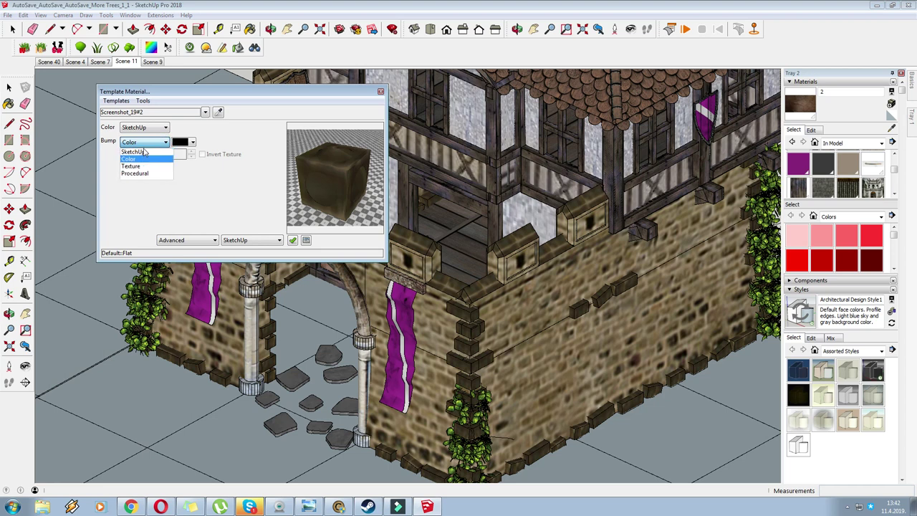
click(136, 152)
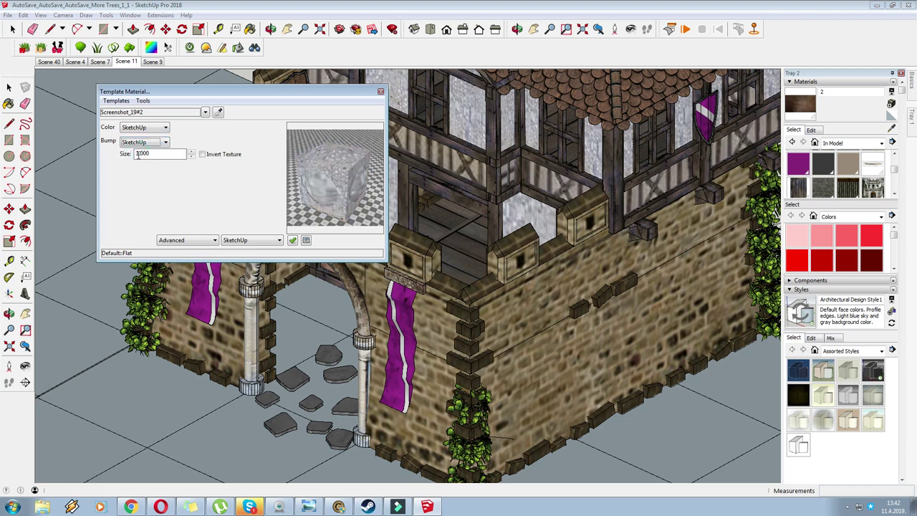
double_click(137, 154)
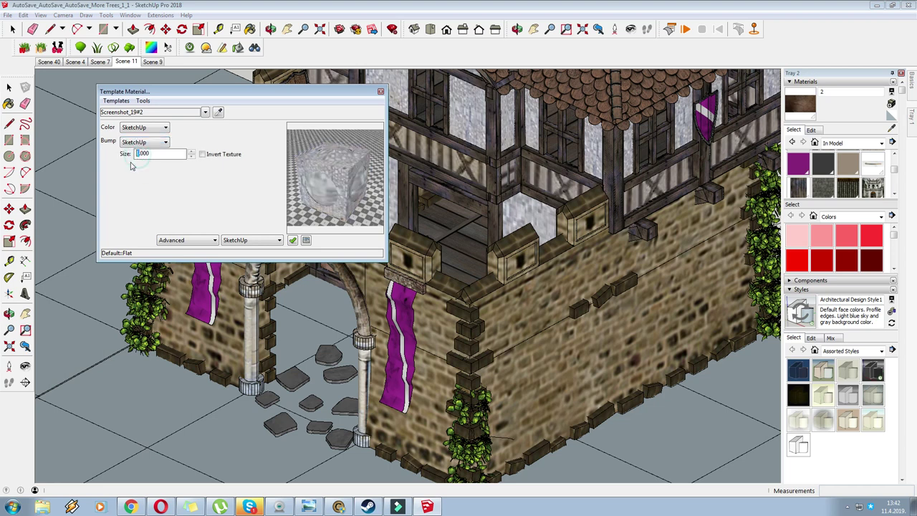
click(296, 243)
Step: Load the Screenshot_19 material from the upper storey, set its bump source to SketchUp with size 5.000 and apply it
scroll(526, 245, down, 2)
mouse_move(526, 245)
middle_down()
mouse_move(501, 240)
mouse_move(510, 246)
middle_up()
scroll(508, 246, up, 3)
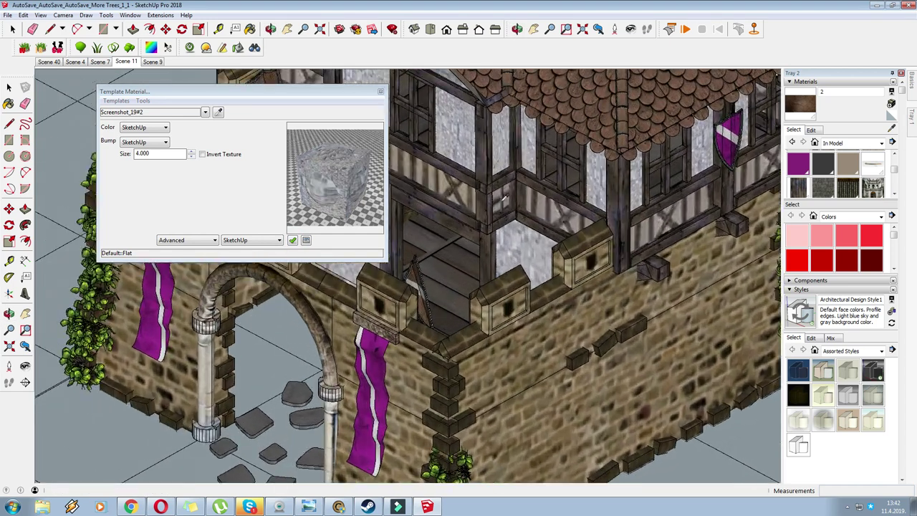
click(144, 143)
click(148, 152)
double_click(140, 154)
double_click(139, 154)
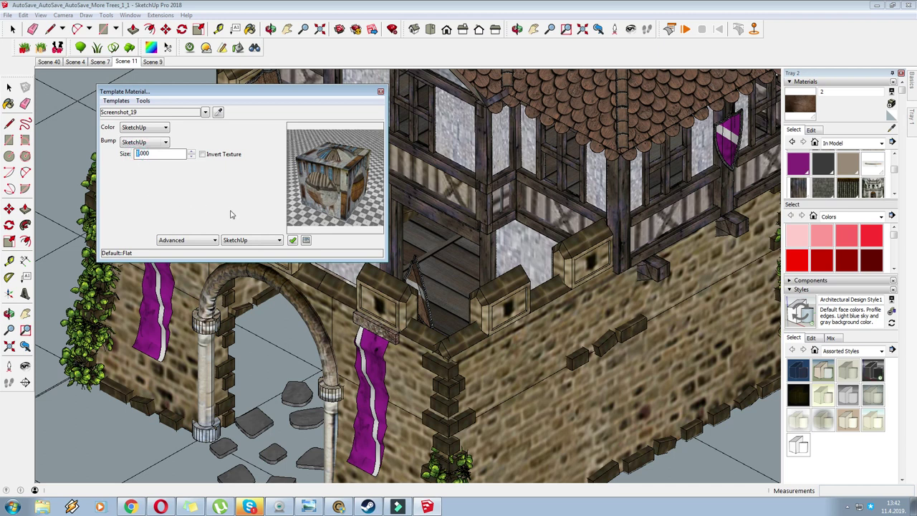
click(293, 239)
Step: Set the purple Carrera Marble_1 material's bump source to SketchUp, edit its bump size, apply it and close the material editor
scroll(473, 206, down, 6)
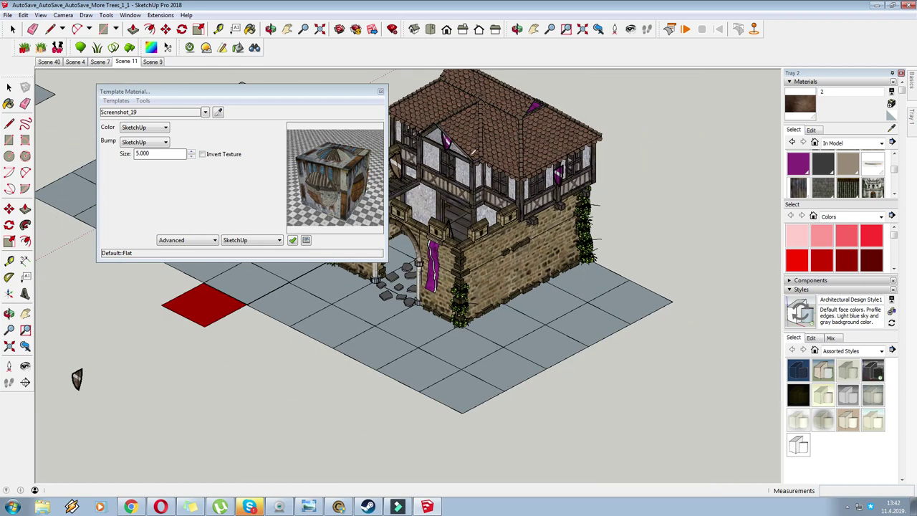
click(380, 92)
scroll(511, 125, up, 8)
click(445, 162)
click(157, 142)
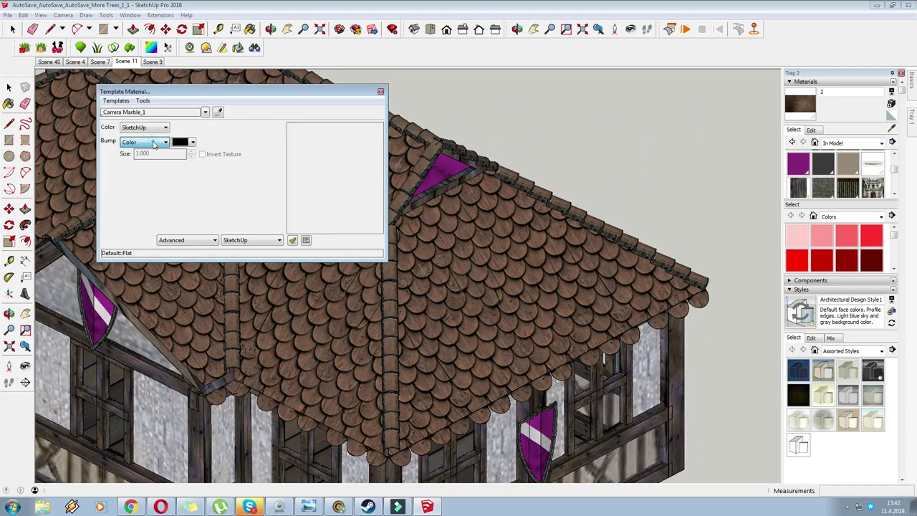
click(138, 151)
click(139, 143)
click(134, 155)
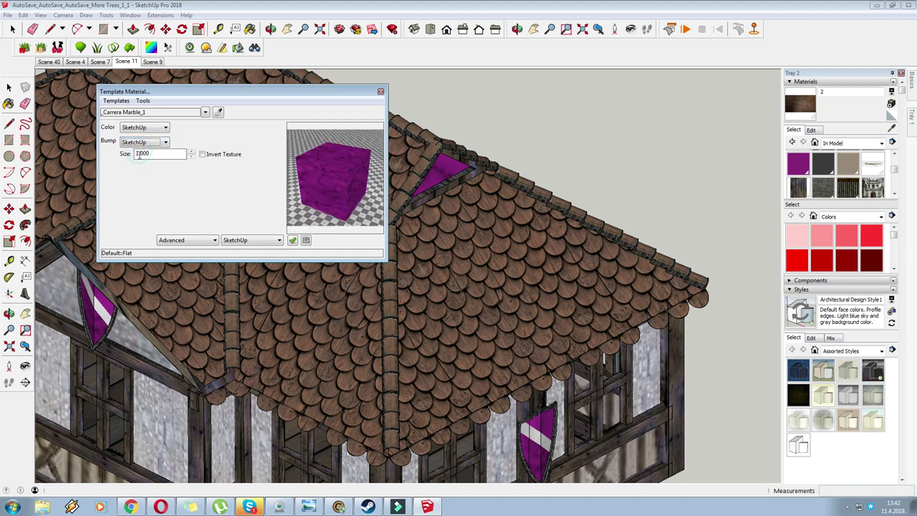
click(136, 153)
click(139, 153)
drag(141, 155, 133, 158)
click(293, 242)
click(296, 240)
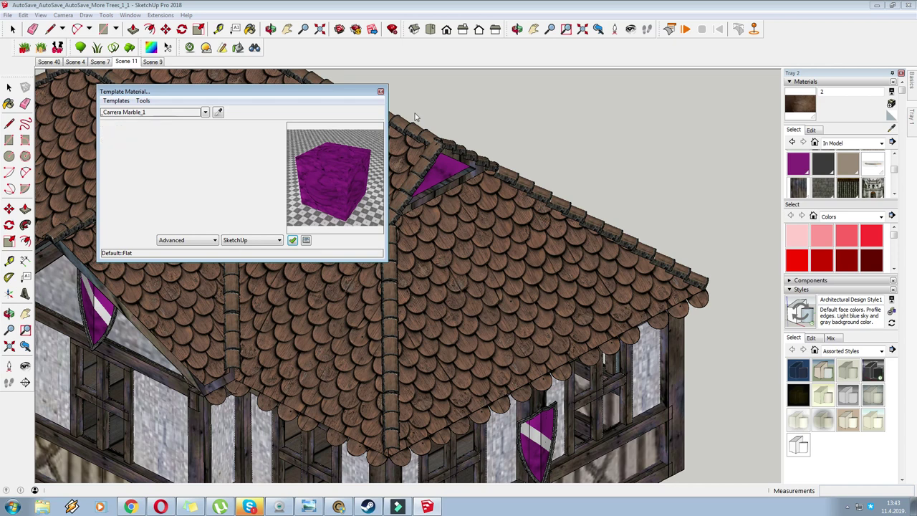
click(380, 91)
scroll(430, 169, down, 5)
middle_drag(462, 192, 467, 198)
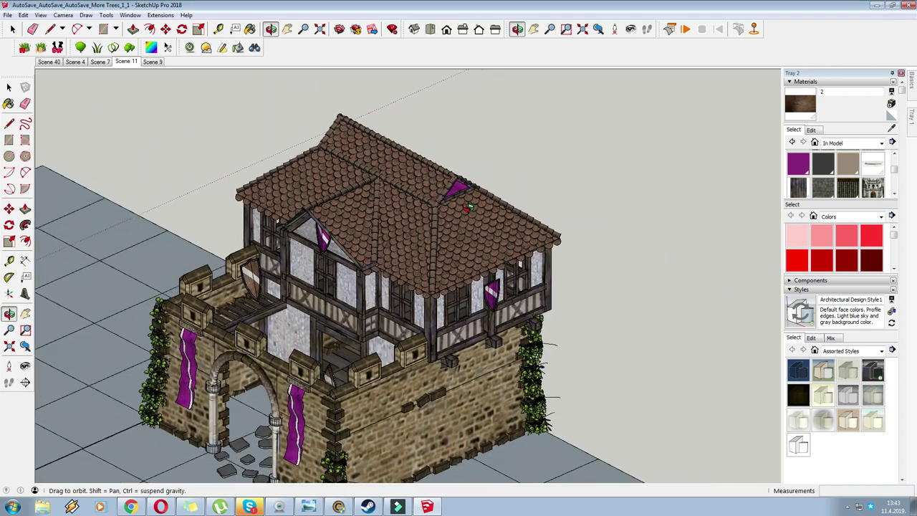
scroll(401, 195, down, 2)
shift+middle_drag(395, 196, 458, 171)
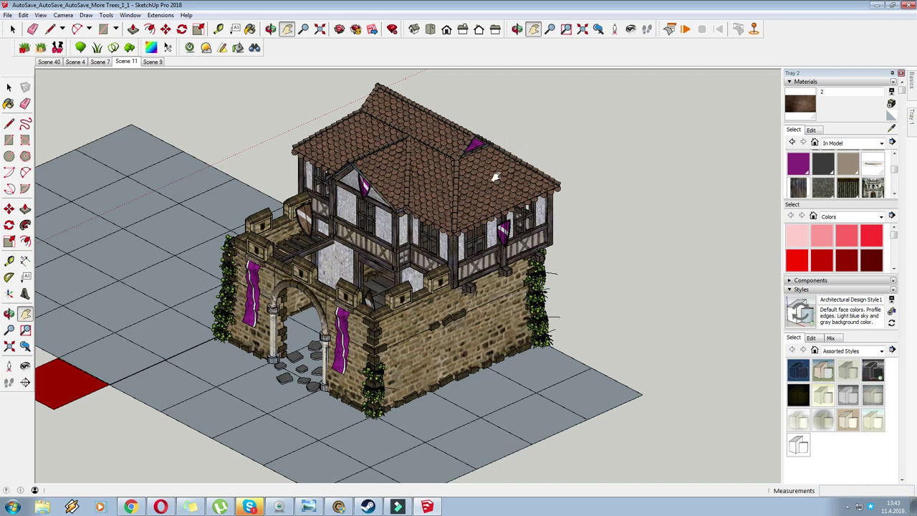
middle_drag(368, 212, 359, 215)
scroll(358, 215, down, 2)
Step: Open the nested groups of the orange-roofed gatehouse and copy the pair of swords leaning at its entrance
drag(317, 238, 393, 250)
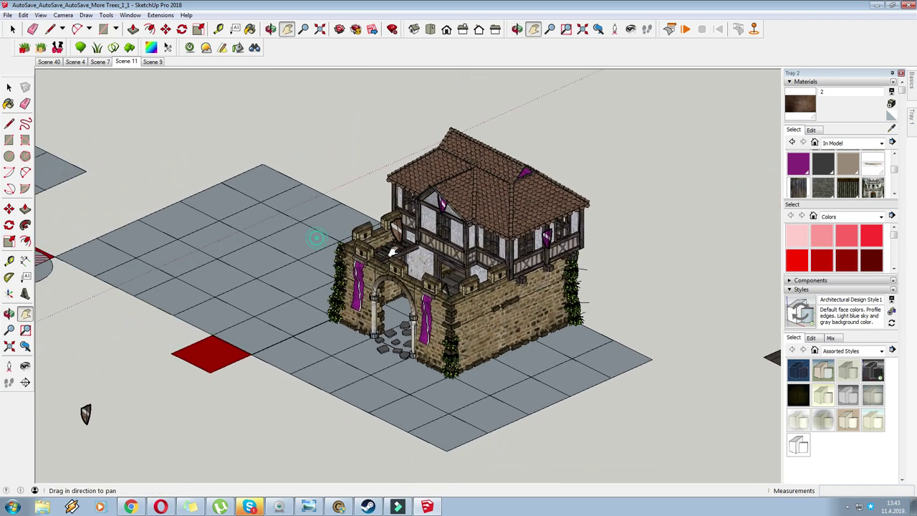
drag(343, 224, 579, 282)
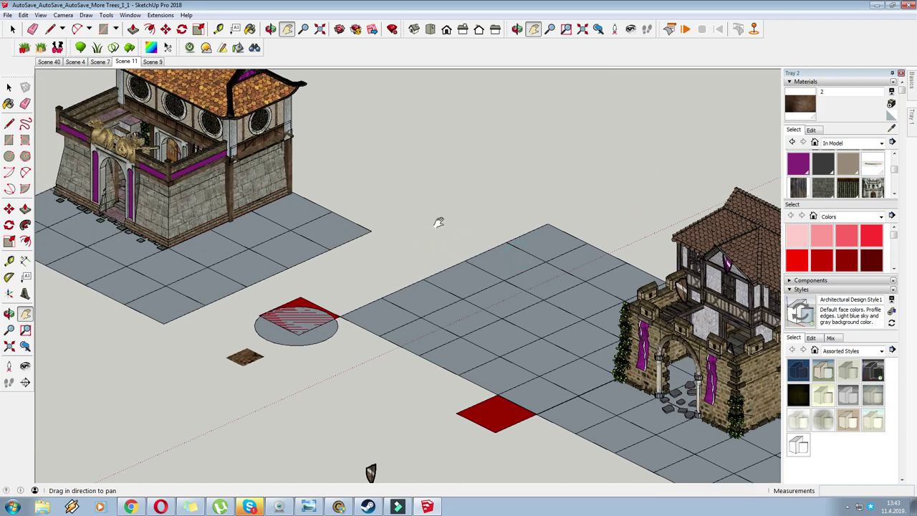
drag(438, 222, 573, 219)
scroll(141, 169, up, 2)
scroll(155, 181, up, 3)
drag(155, 180, 236, 194)
scroll(240, 196, up, 1)
click(166, 29)
scroll(251, 287, up, 3)
right_click(246, 235)
click(277, 282)
scroll(249, 223, up, 2)
right_click(248, 221)
click(280, 271)
right_click(248, 220)
key(Escape)
right_click(247, 219)
key(Escape)
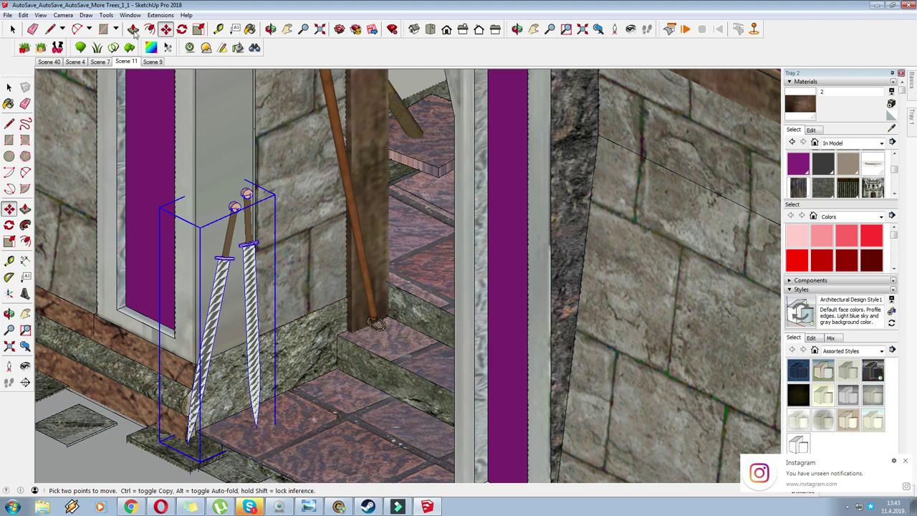
Step: Leave the open group and paste the pair of swords on the ground in front of the medieval gatehouse's arch
scroll(446, 246, down, 10)
right_click(493, 264)
click(494, 263)
scroll(512, 283, down, 10)
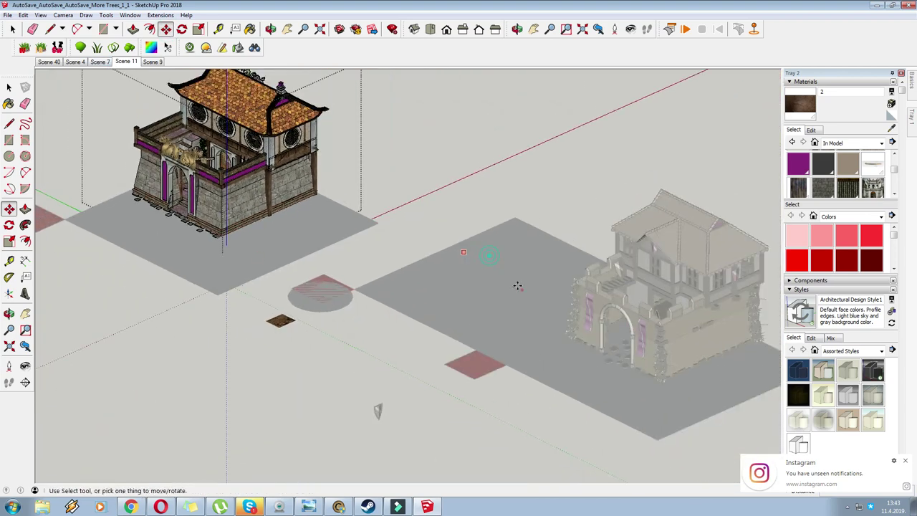
scroll(602, 365, up, 10)
key(ctrl+v)
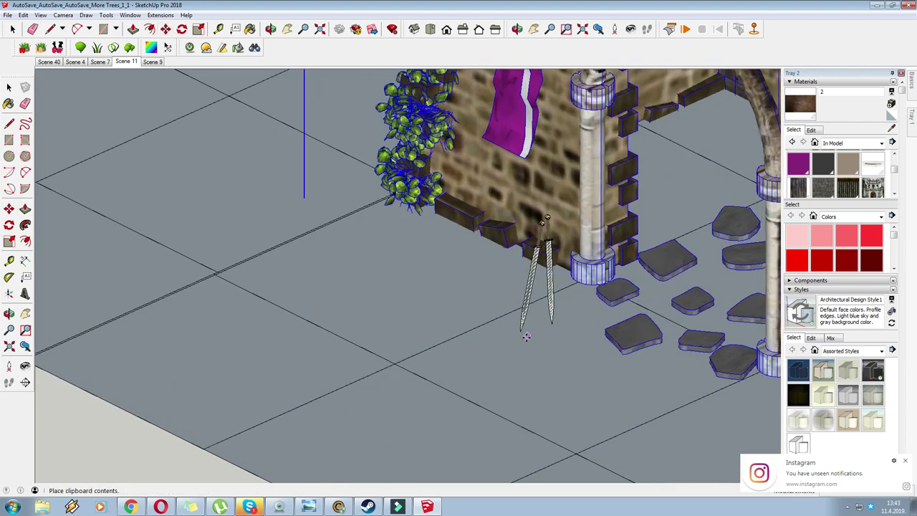
click(526, 336)
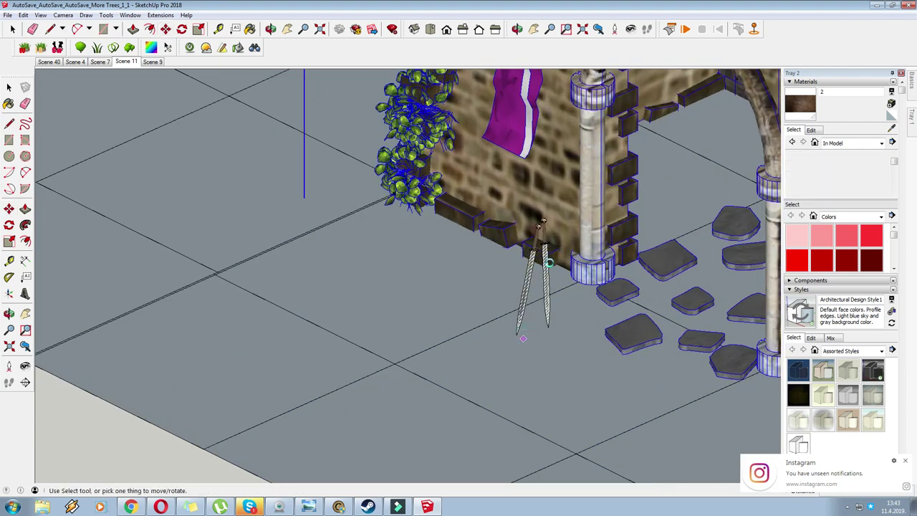
Step: Scale the pasted pair of swords up in width, depth and height
scroll(548, 265, up, 4)
key(s)
scroll(544, 266, up, 3)
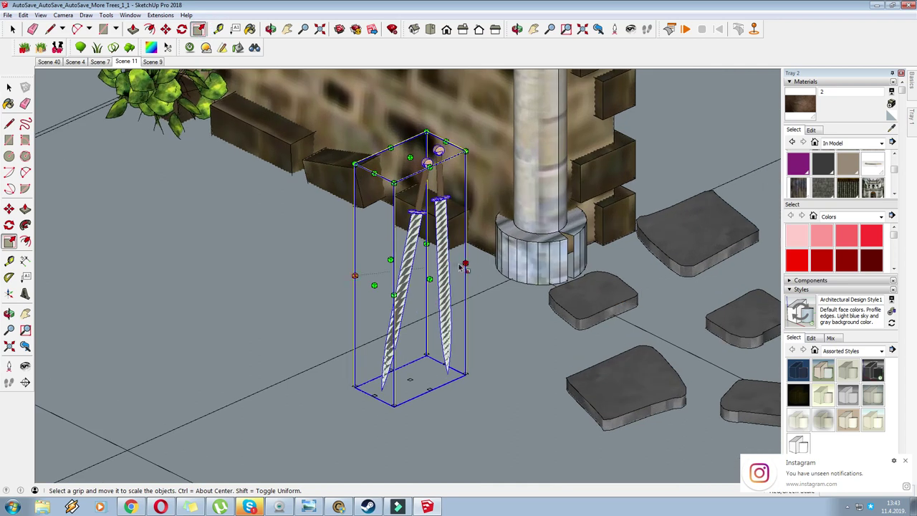
drag(430, 278, 337, 303)
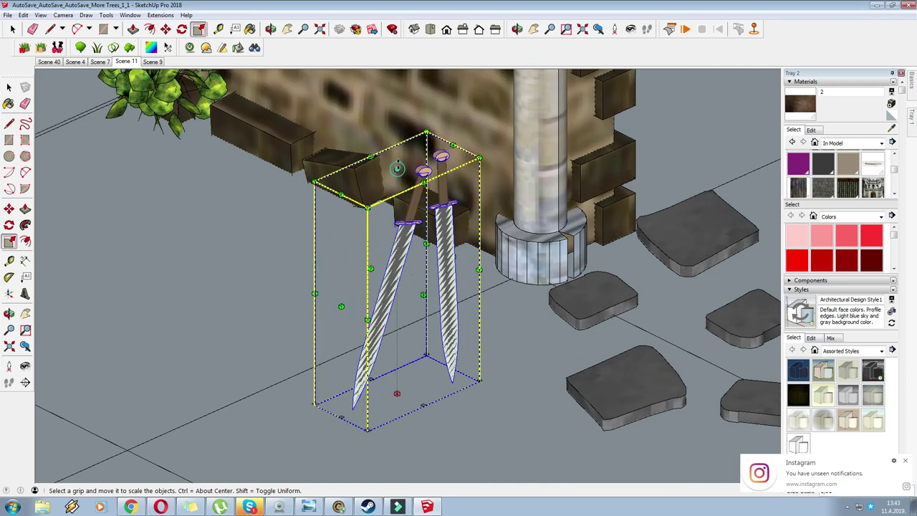
drag(397, 168, 397, 127)
drag(347, 288, 289, 301)
Step: Tilt the pair of swords and move it against the left column of the gatehouse arch
key(m)
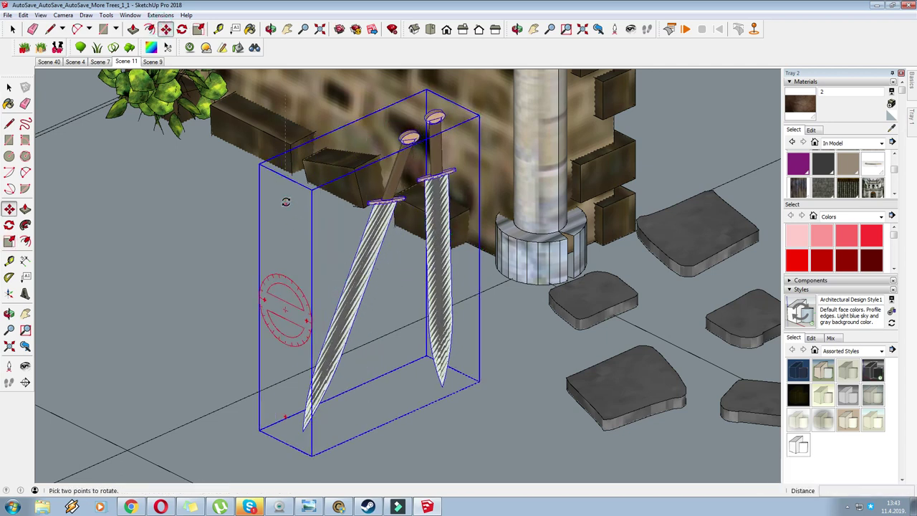
drag(286, 203, 271, 192)
drag(394, 123, 559, 86)
scroll(457, 228, down, 3)
click(418, 286)
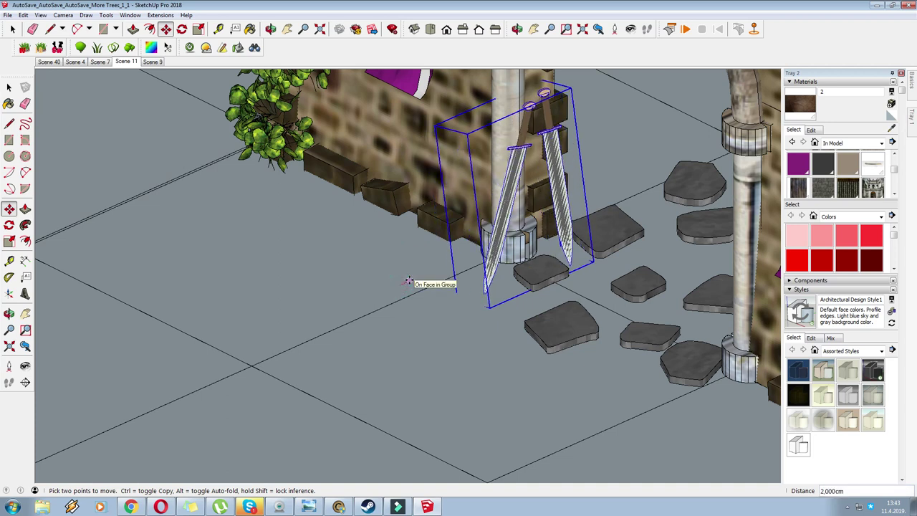
scroll(408, 281, down, 6)
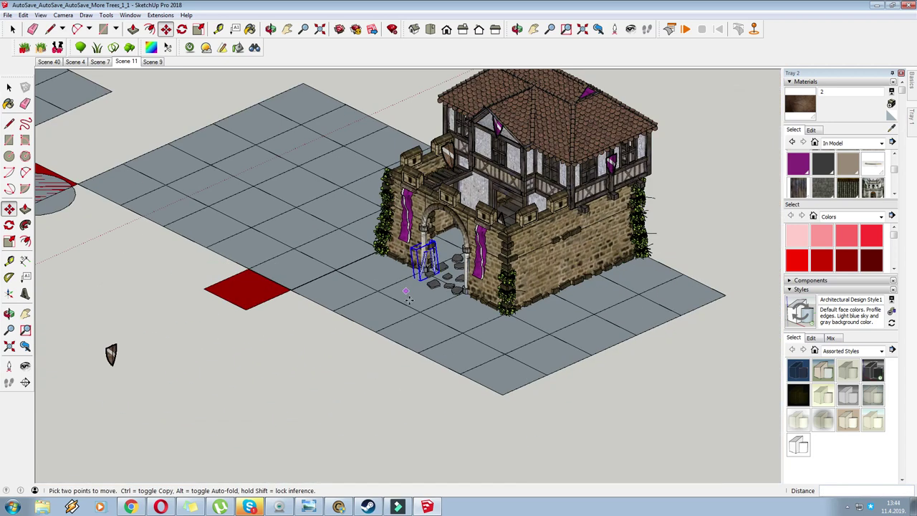
click(368, 349)
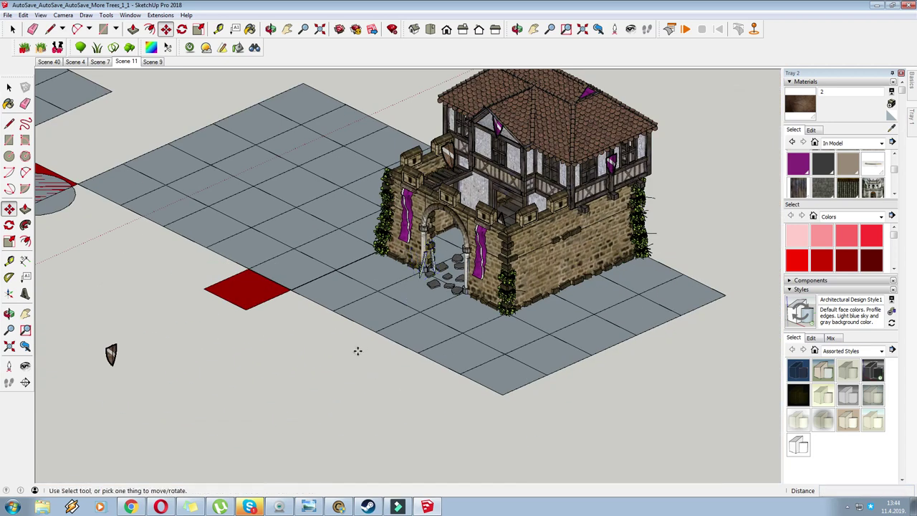
Step: Fine-tune the position of the pair of swords at the base of the arch's left column
scroll(418, 276, up, 3)
click(428, 262)
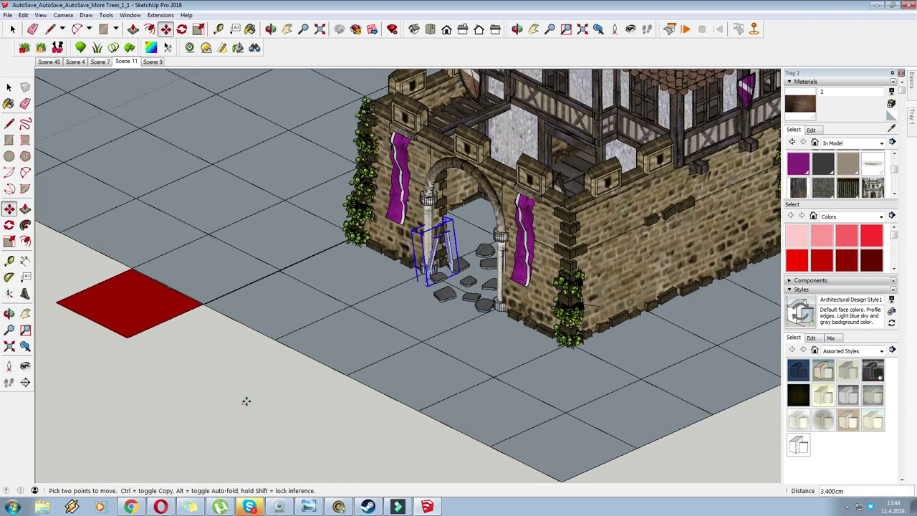
scroll(399, 305, down, 2)
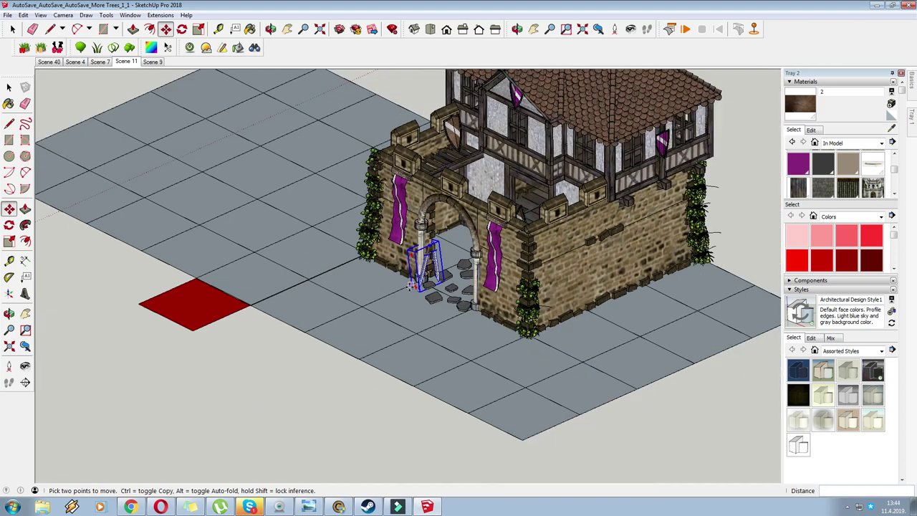
scroll(373, 401, down, 4)
scroll(349, 423, up, 3)
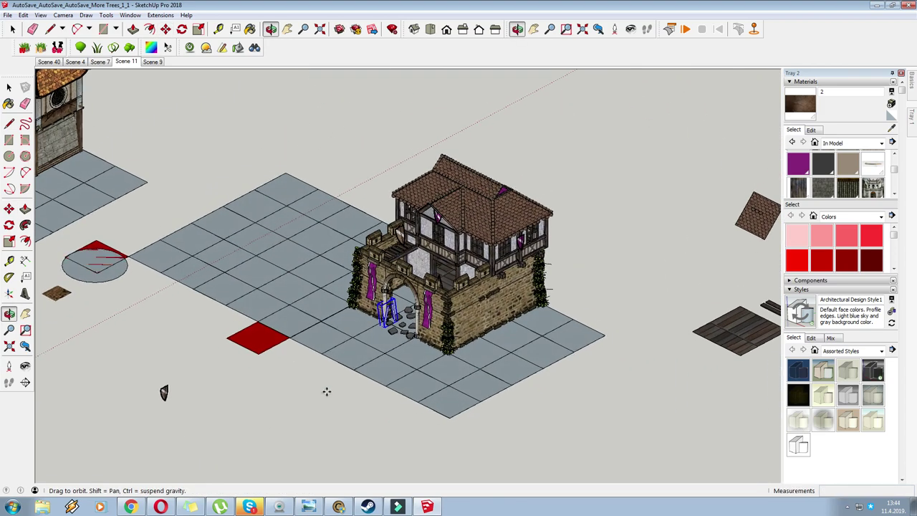
Step: Copy the pair of swords from the arch column up to the battlement walkway beside the leaning shield
scroll(379, 315, up, 6)
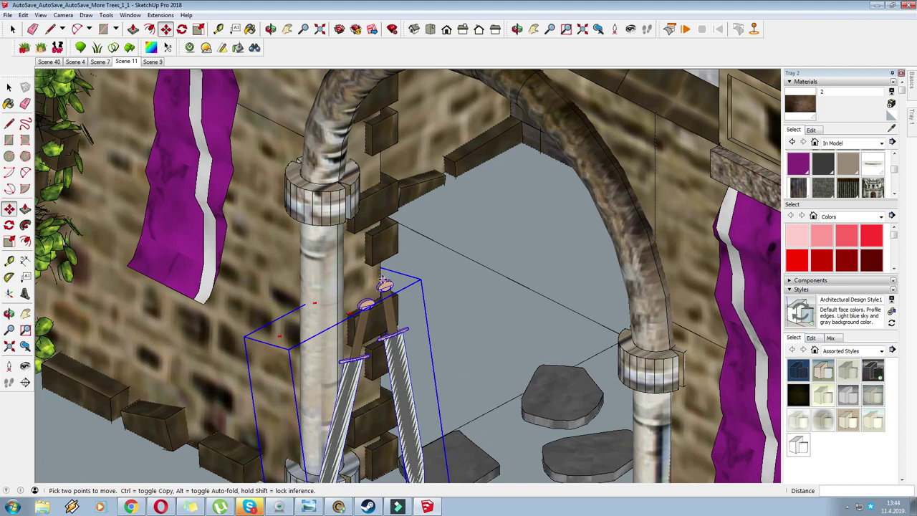
click(385, 282)
key(ctrl)
scroll(492, 467, down, 4)
scroll(447, 188, up, 5)
click(454, 174)
Step: Open the copied sword group on the battlement for editing and explode its nested group into separate swords
scroll(455, 185, up, 3)
right_click(456, 199)
click(485, 247)
right_click(427, 210)
click(460, 270)
right_click(363, 195)
right_click(432, 180)
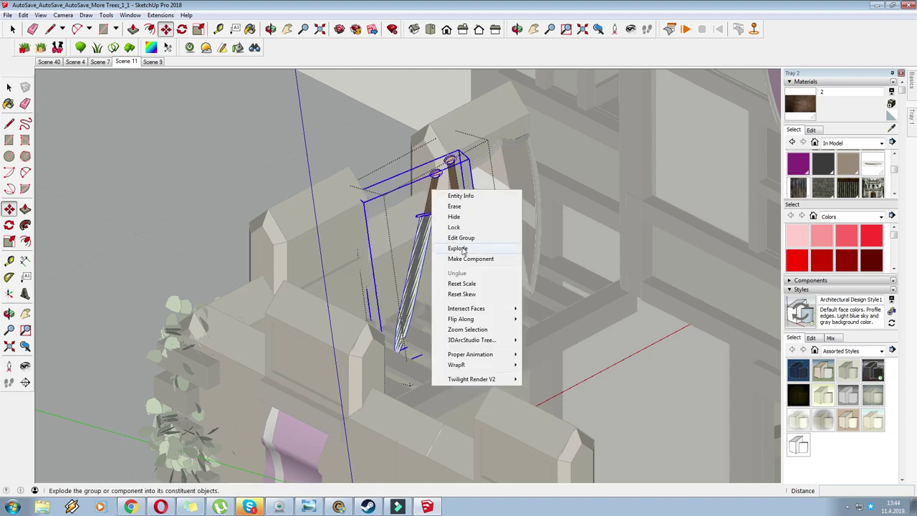
click(465, 249)
click(429, 190)
key(Escape)
scroll(400, 172, up, 1)
scroll(381, 173, up, 1)
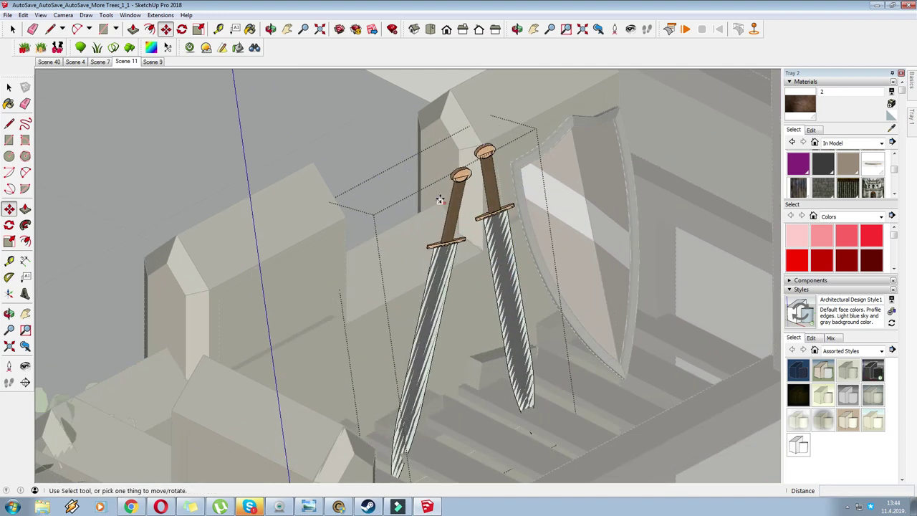
Step: Undo the last sword group changes and place a single sword beside the leaning shield on the battlement
key(ctrl+z)
key(ctrl+z)
key(ctrl+z)
scroll(488, 172, up, 2)
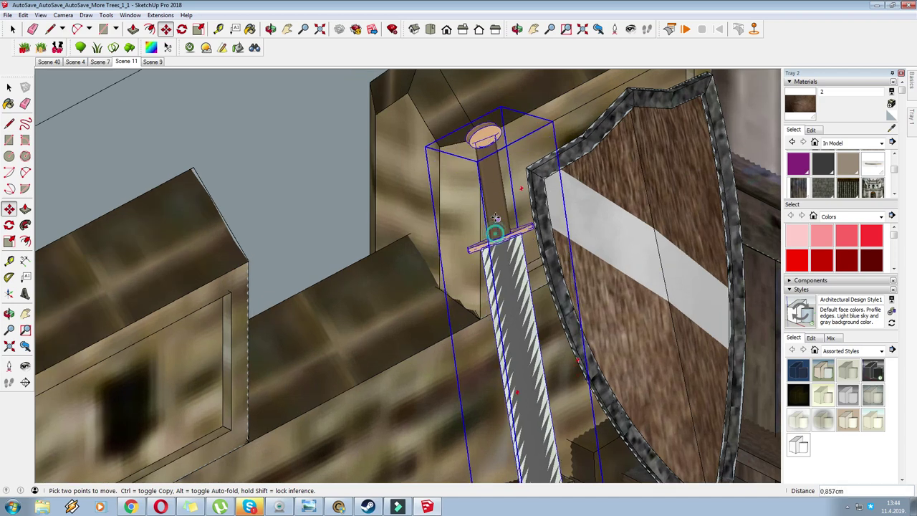
scroll(495, 218, down, 10)
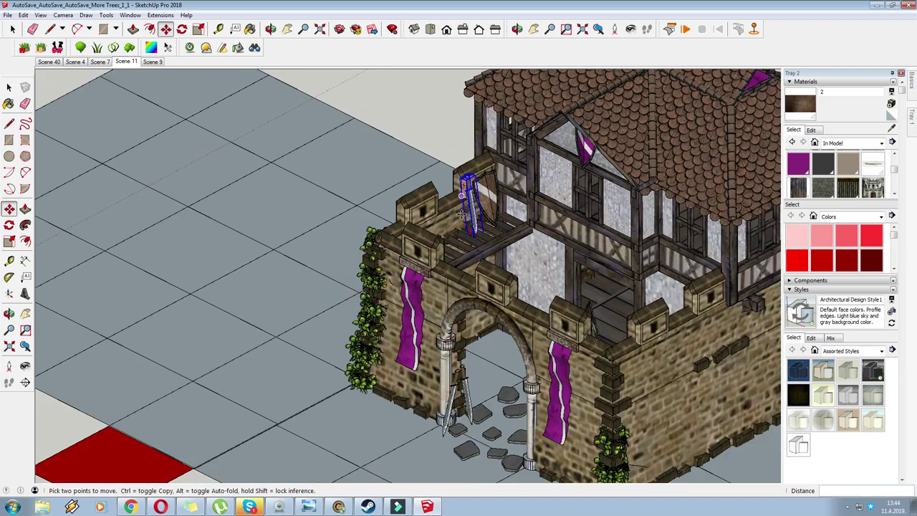
Step: Examine the neighbouring orange-roofed gatehouse for Twilight lights that can be reused
scroll(461, 215, down, 2)
scroll(280, 143, down, 3)
middle_click(401, 172)
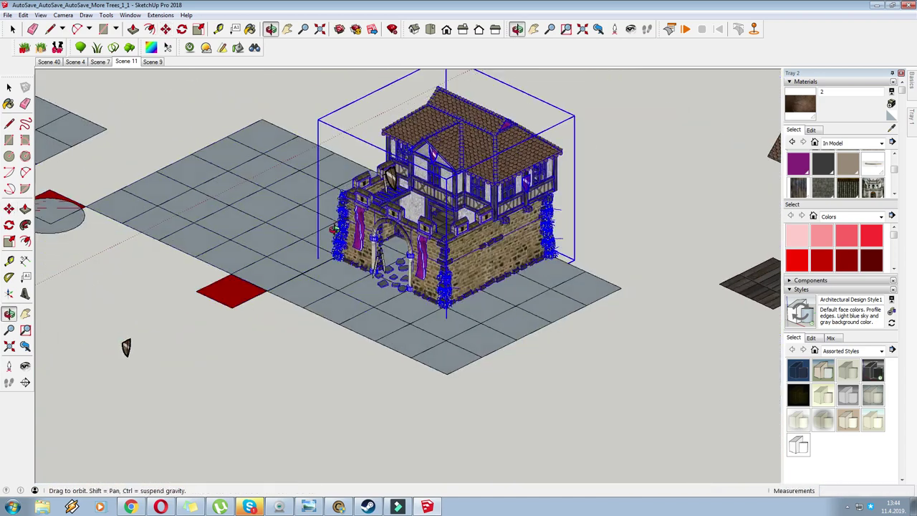
click(290, 32)
drag(467, 152, 429, 185)
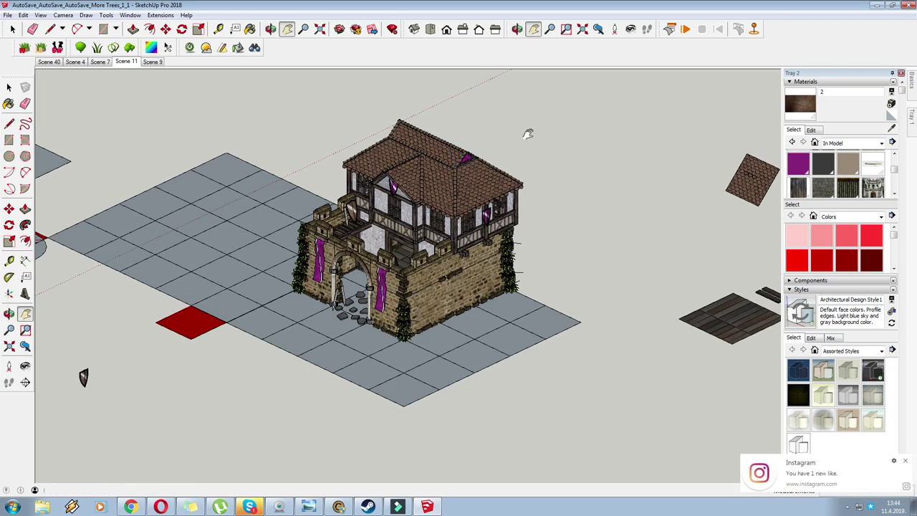
click(905, 460)
drag(377, 213, 640, 263)
drag(370, 204, 478, 230)
middle_drag(467, 241, 463, 241)
drag(477, 248, 445, 254)
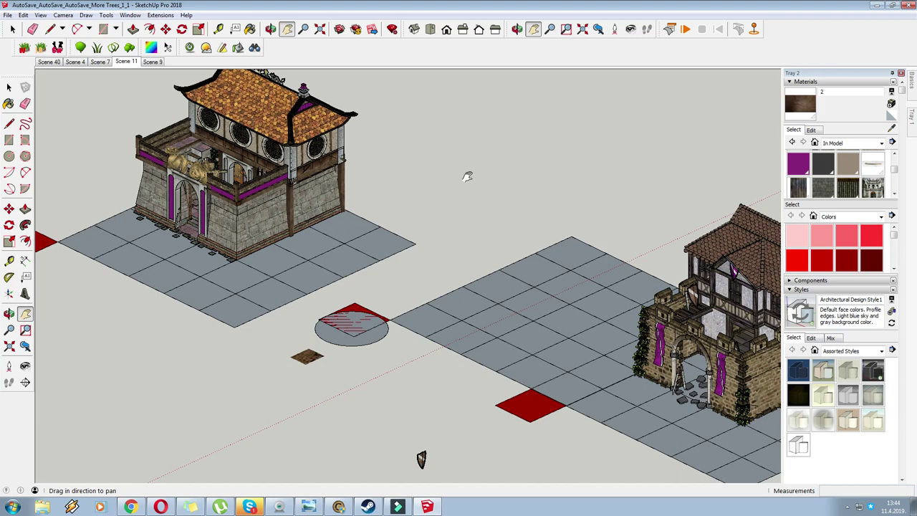
Step: Copy a point light from the orange-roofed gatehouse and paste it beside the medieval gatehouse's side wall
scroll(323, 187, up, 6)
click(166, 30)
scroll(432, 188, up, 2)
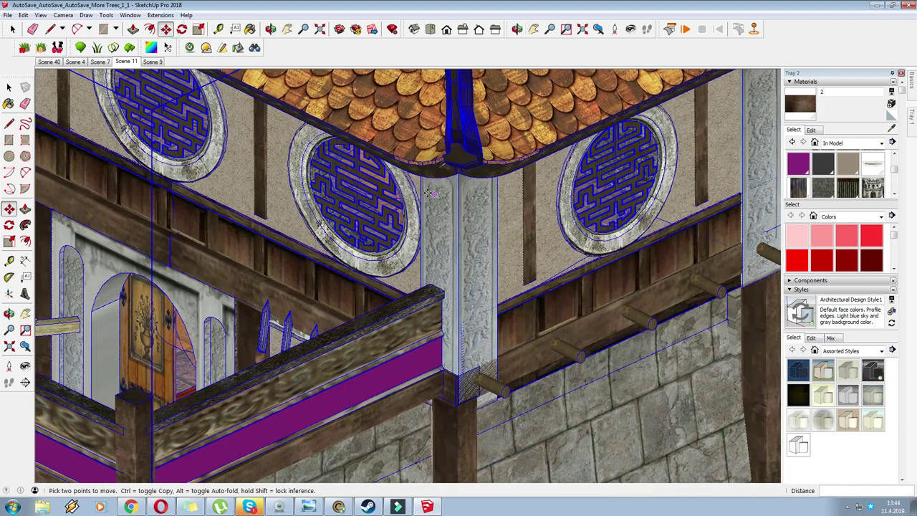
right_click(387, 181)
key(Escape)
right_click(179, 351)
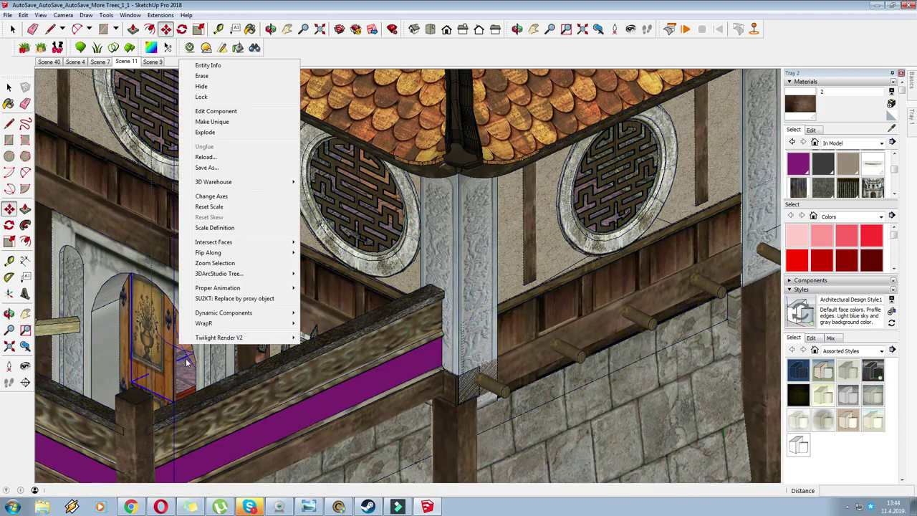
click(165, 29)
scroll(412, 88, down, 10)
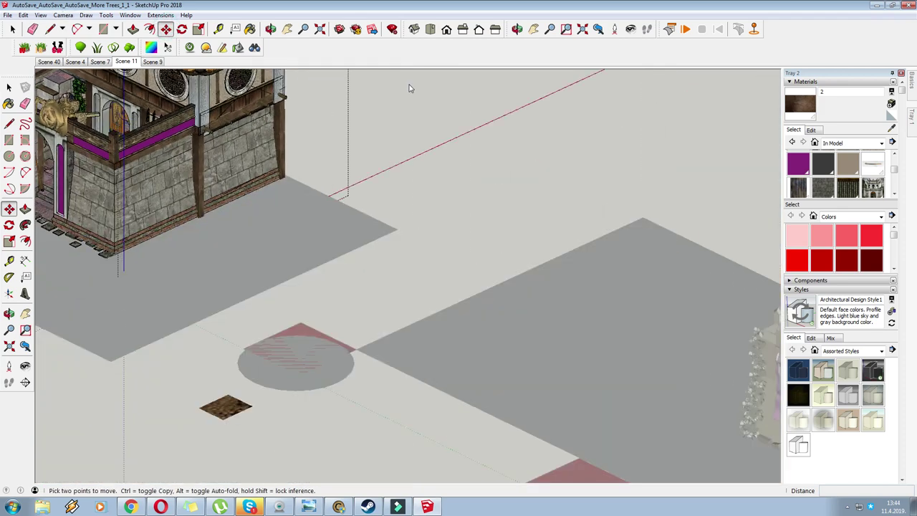
scroll(412, 89, down, 10)
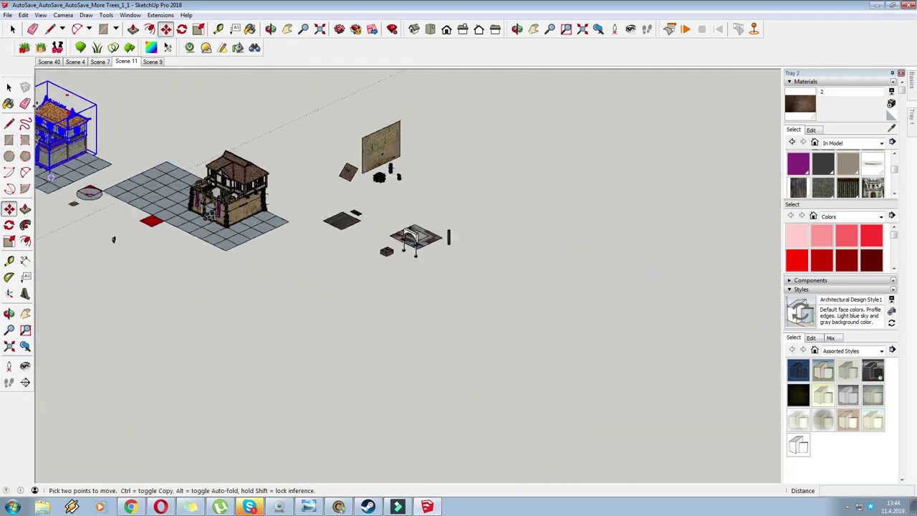
scroll(36, 106, up, 2)
key(ctrl+v)
click(434, 284)
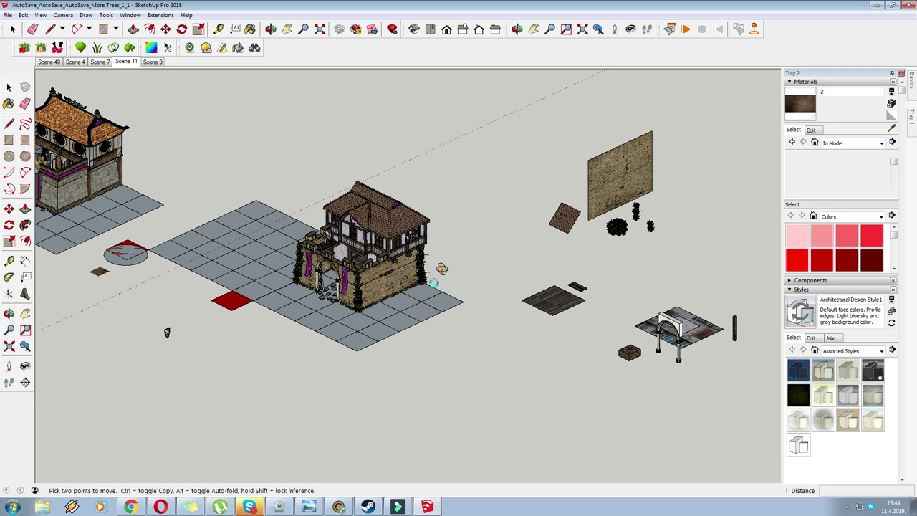
scroll(441, 269, up, 1)
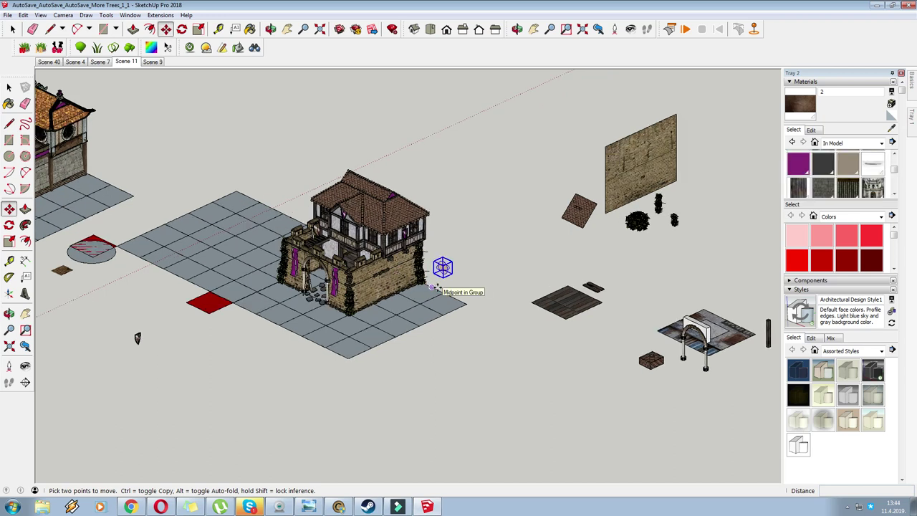
Step: Add a Twilight point light on the ground tiles by the side wall and pick the pasted orange light for editing
scroll(442, 267, up, 3)
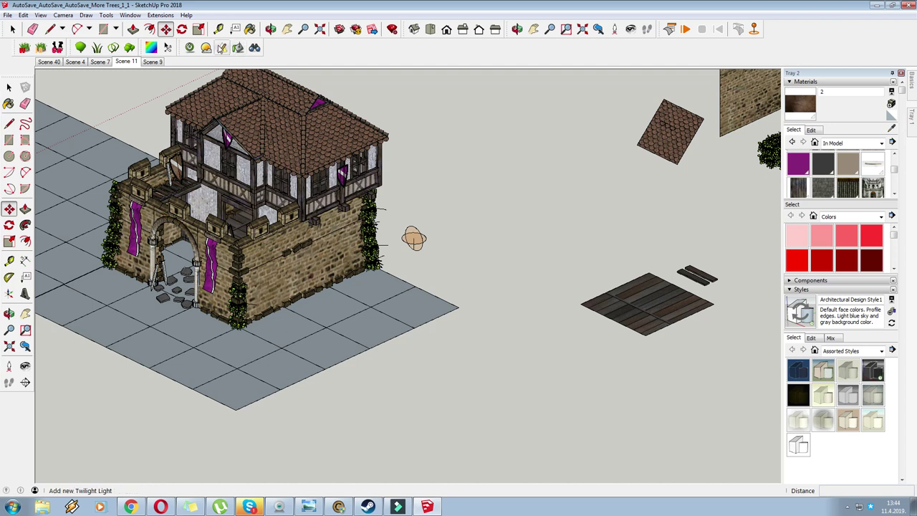
click(221, 47)
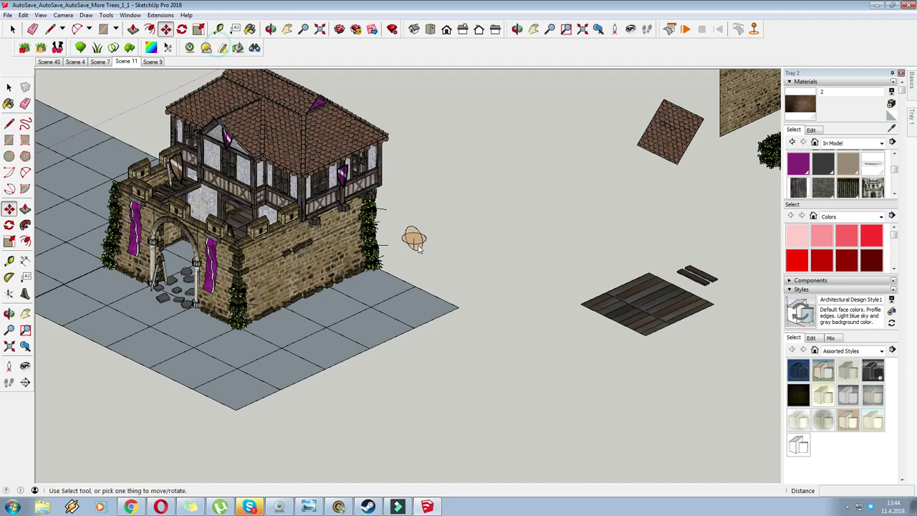
click(397, 302)
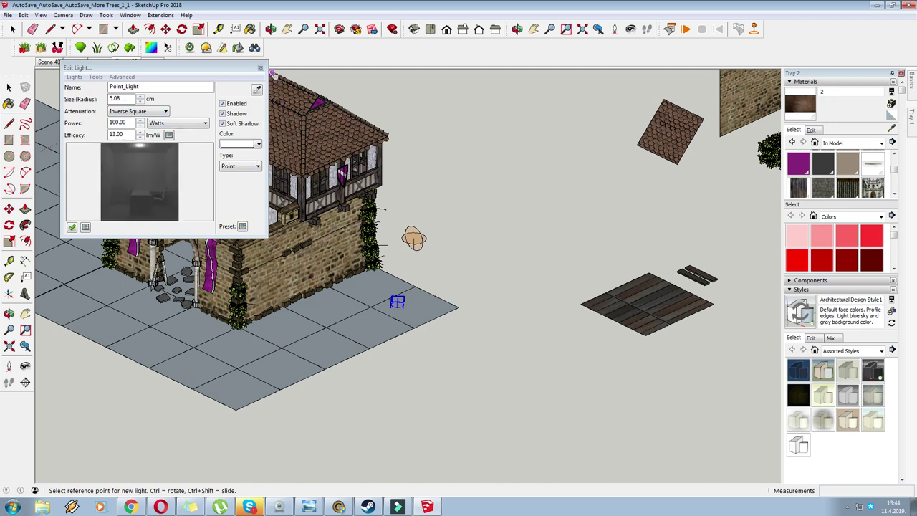
click(257, 89)
scroll(413, 238, up, 2)
click(414, 238)
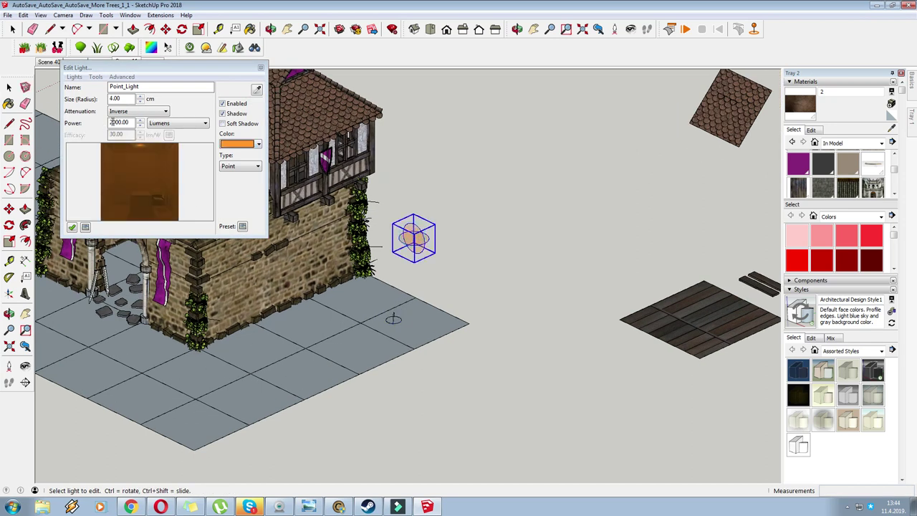
Step: Set the orange point light's power to 3500 lumens and its radius to 6 cm
drag(113, 122, 105, 124)
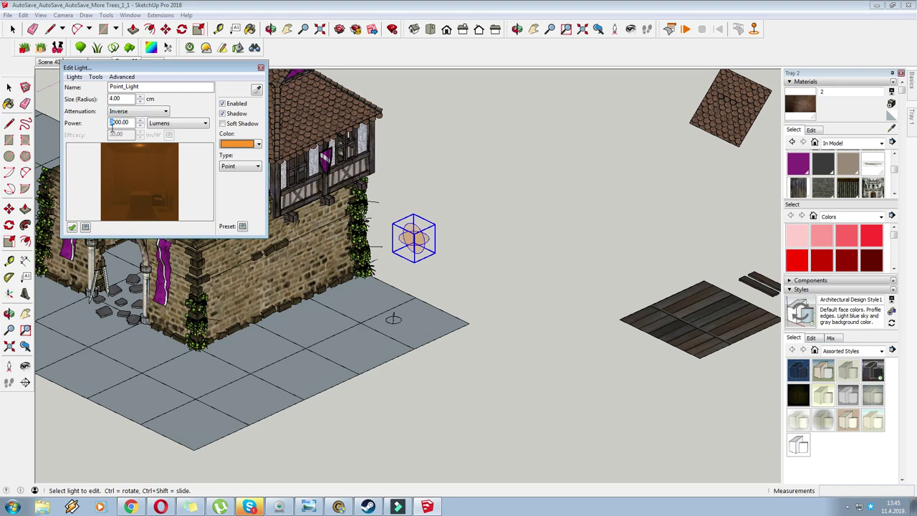
text(35)
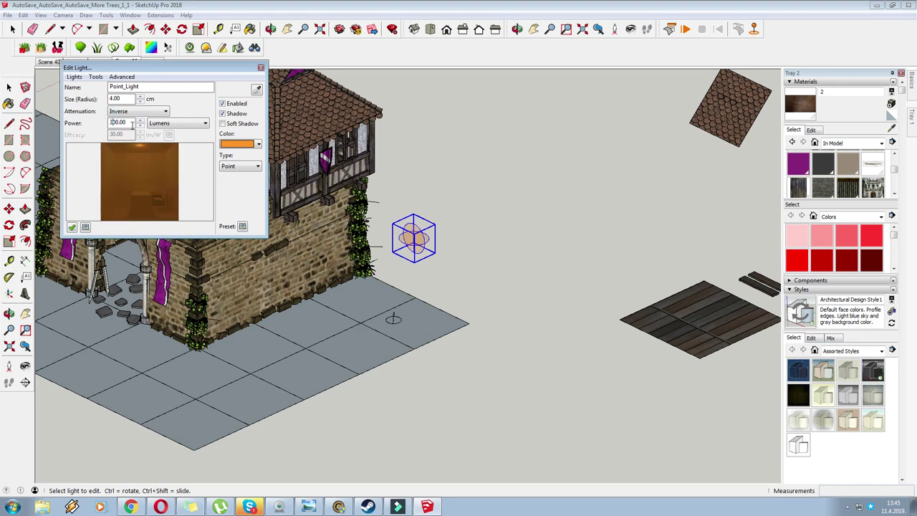
click(71, 227)
text(6)
click(72, 227)
click(72, 227)
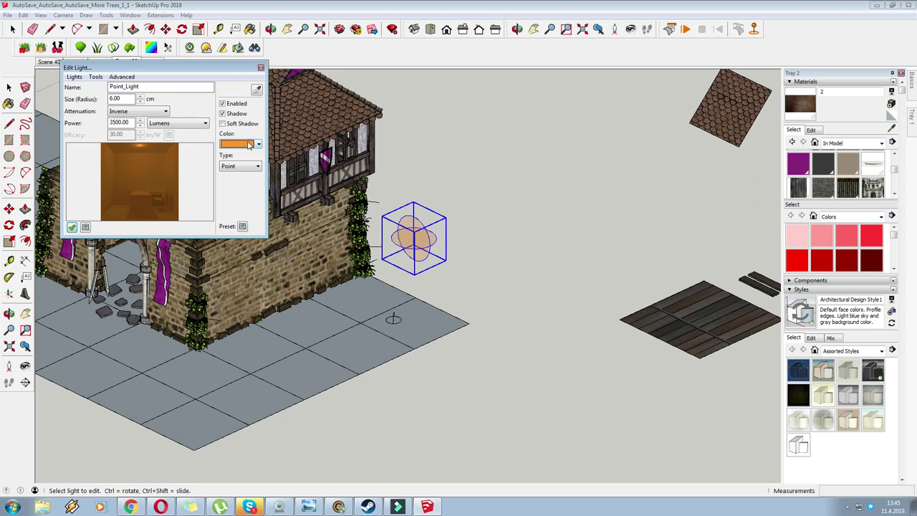
Step: Raise the orange point light's power to 4500 lumens and close the light editor
drag(113, 123, 107, 123)
text(4)
click(72, 227)
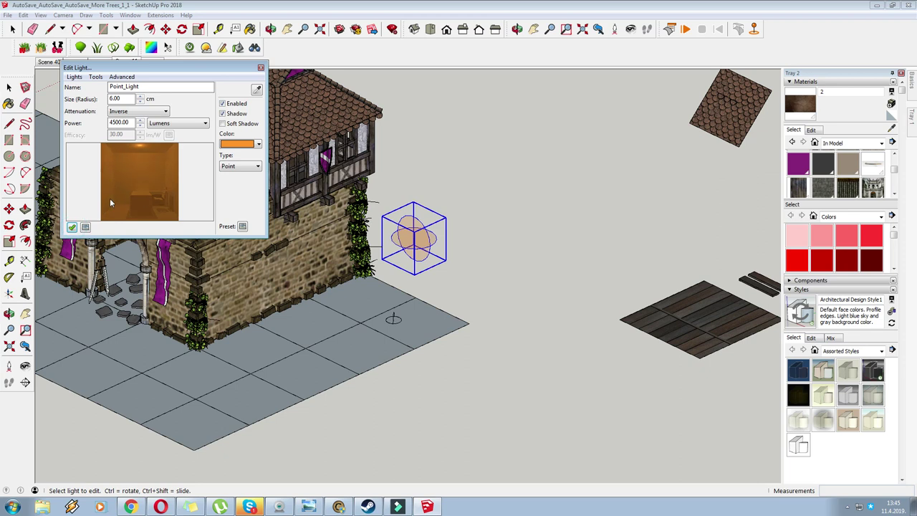
click(261, 67)
Step: Move the small spare light away from the gatehouse and delete it
key(m)
right_click(397, 322)
click(360, 312)
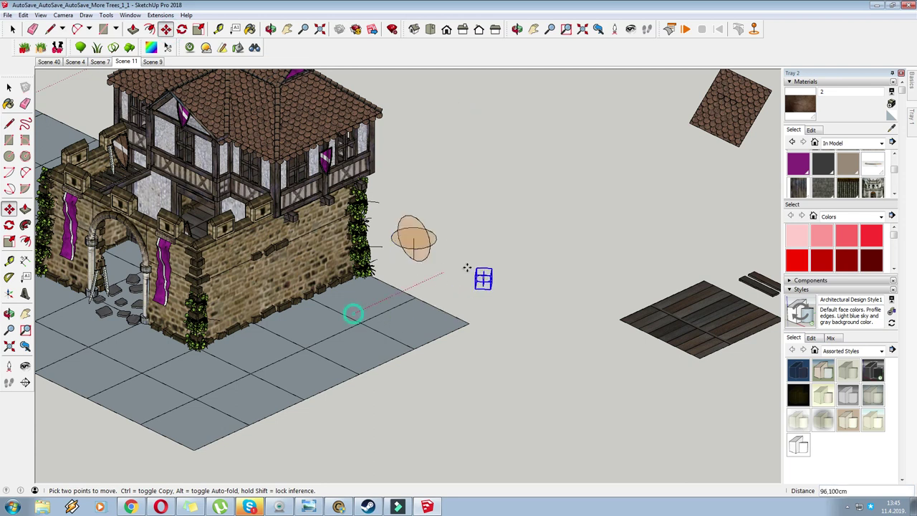
click(473, 265)
scroll(510, 265, down, 1)
key(Delete)
Step: Move the orange point light behind the side window of the gatehouse's upper floor
scroll(452, 249, up, 2)
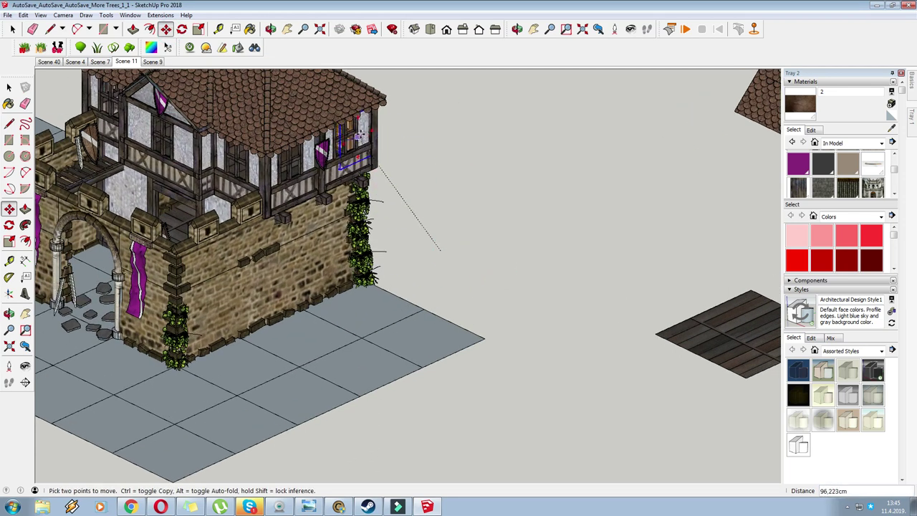
right_click(347, 138)
right_click(350, 137)
click(575, 111)
Step: Copy the orange point light along the upper floor so that the remaining side and front windows are lit
key(ctrl)
click(498, 145)
click(609, 275)
key(ctrl)
click(471, 200)
click(471, 200)
key(ctrl)
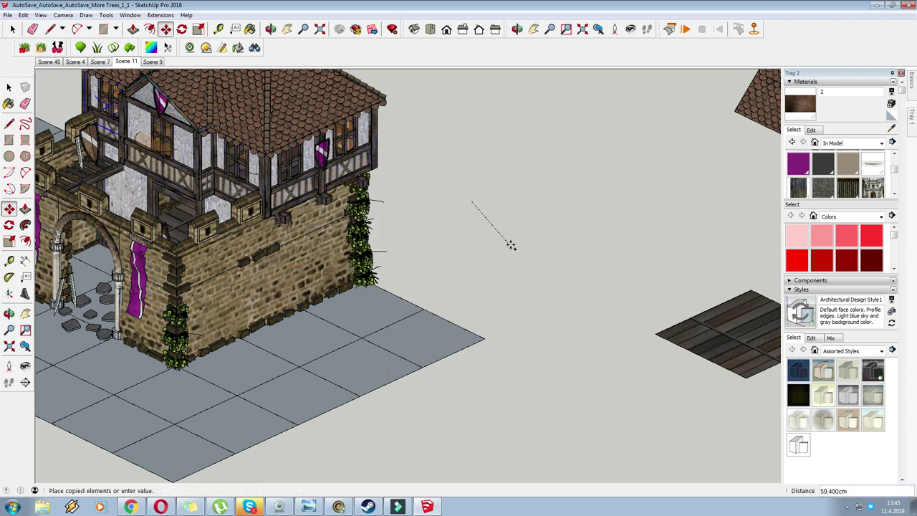
click(514, 243)
Step: Copy the orange light down to the doorway behind the battlements and adjust its position there
click(177, 151)
key(ctrl)
middle_drag(199, 172, 202, 196)
click(195, 217)
click(513, 175)
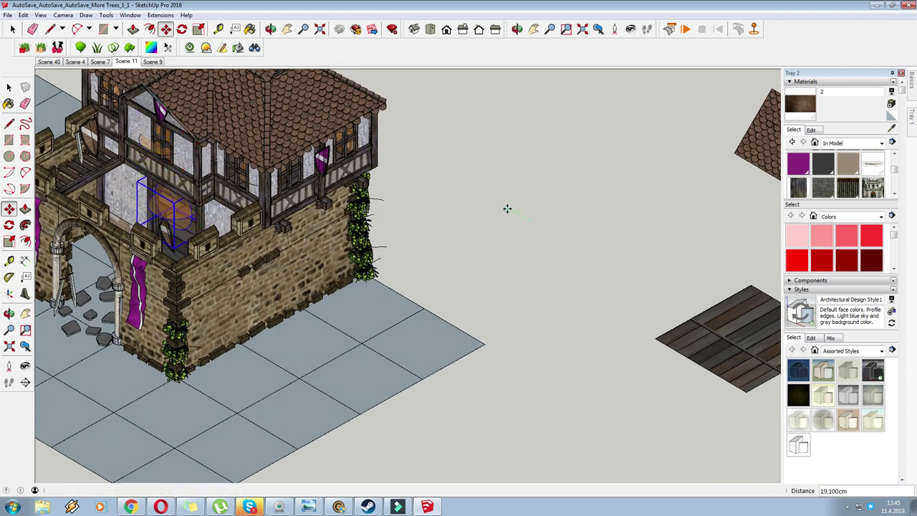
click(512, 205)
Step: Restore the Scene 11 view and pan it to frame both gatehouses and the spare parts
middle_drag(516, 215, 521, 198)
scroll(575, 241, down, 4)
mouse_move(537, 235)
middle_down()
mouse_move(536, 221)
mouse_move(537, 237)
middle_up()
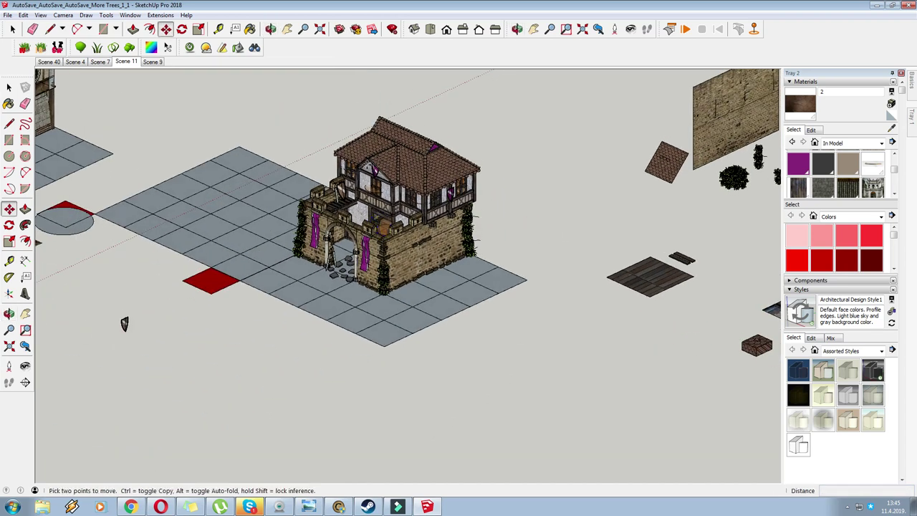
click(126, 62)
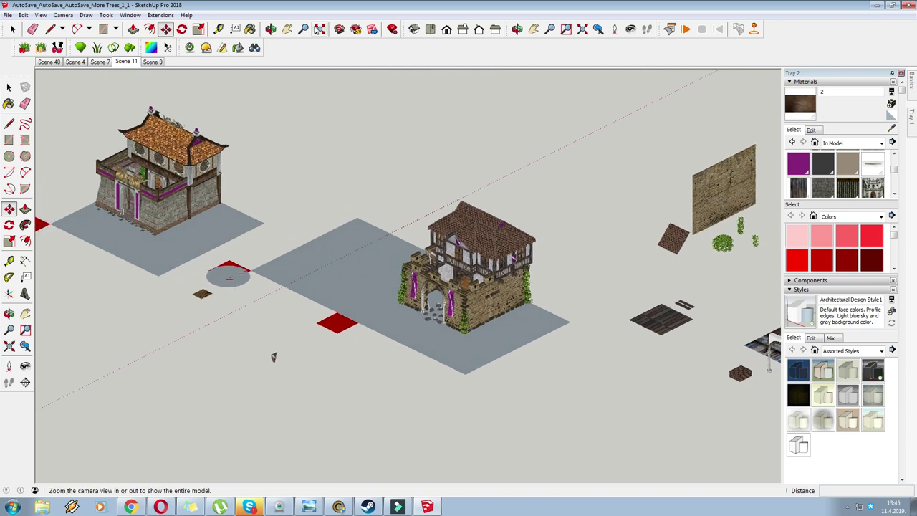
click(287, 29)
drag(410, 212, 444, 220)
drag(172, 113, 225, 113)
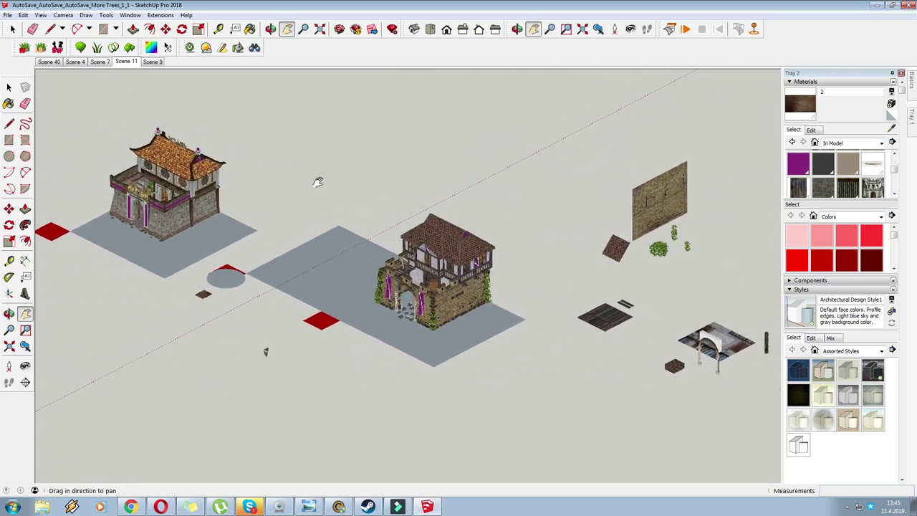
drag(313, 176, 303, 172)
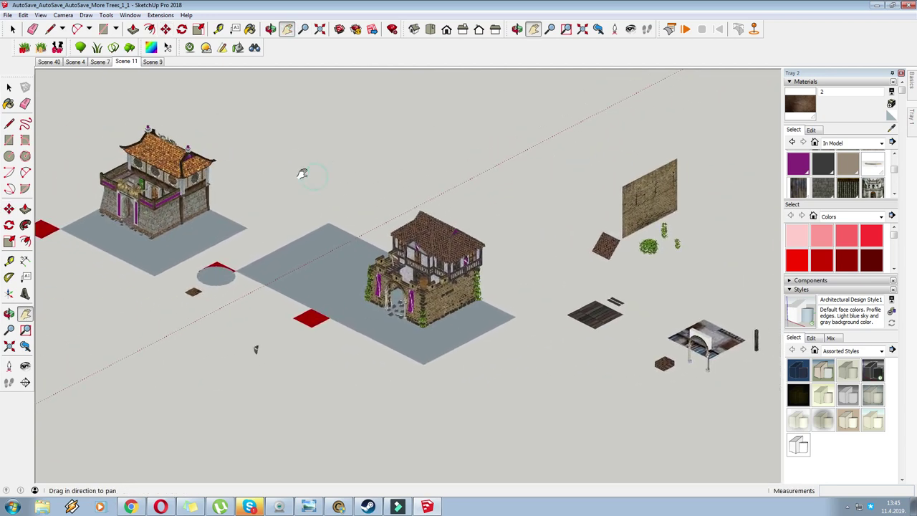
Step: Open the Twilight render window and keep the 07. High+ preset with a 1920x1080 image size
click(190, 48)
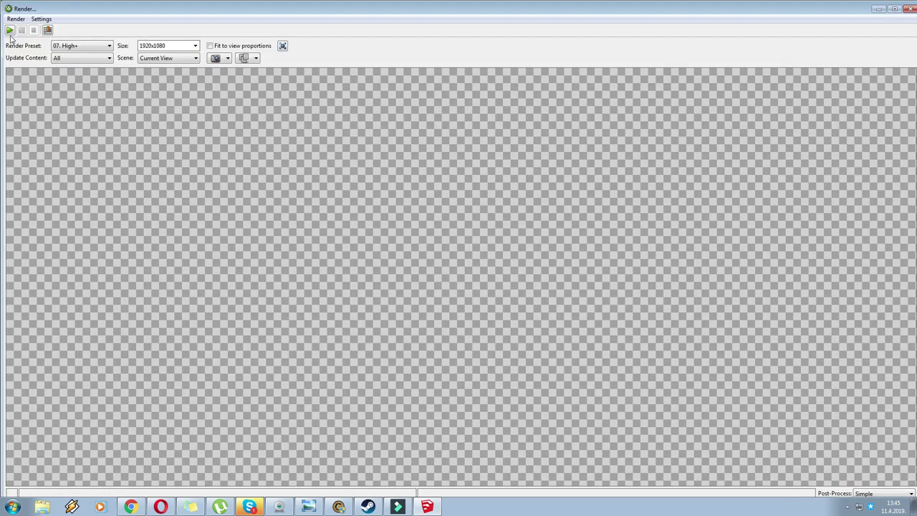
drag(175, 46, 121, 48)
click(180, 45)
double_click(152, 46)
click(172, 46)
click(72, 47)
click(105, 31)
Step: Reposition and maximize the render window and start rendering the current view
mouse_move(105, 12)
mouse_down()
mouse_move(188, 211)
mouse_move(255, 325)
mouse_up()
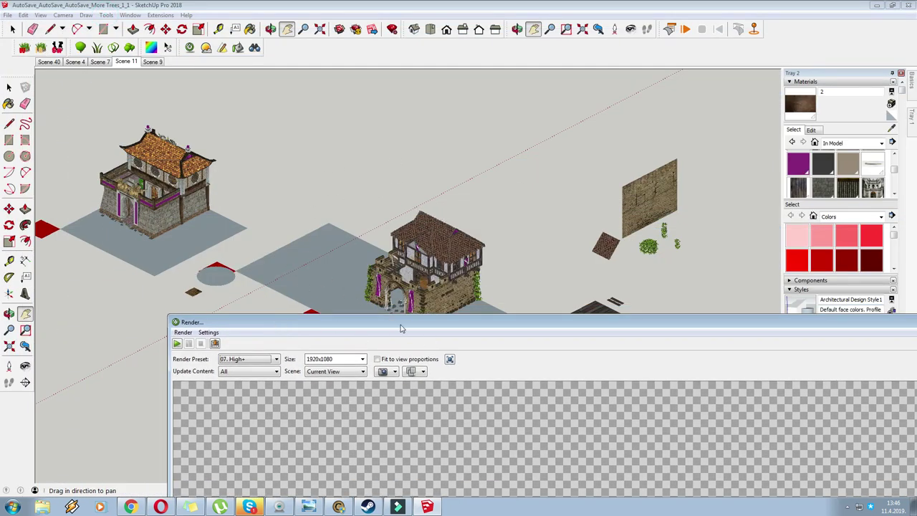
drag(398, 323, 196, 162)
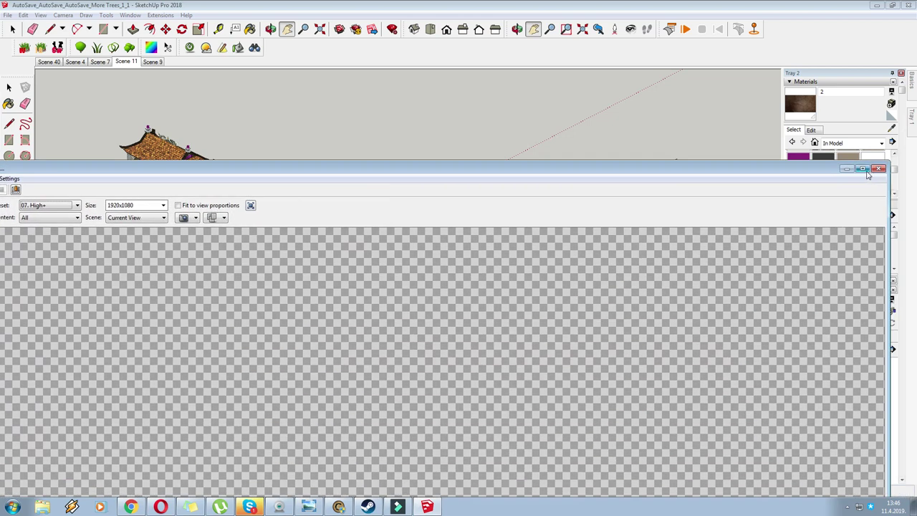
double_click(610, 176)
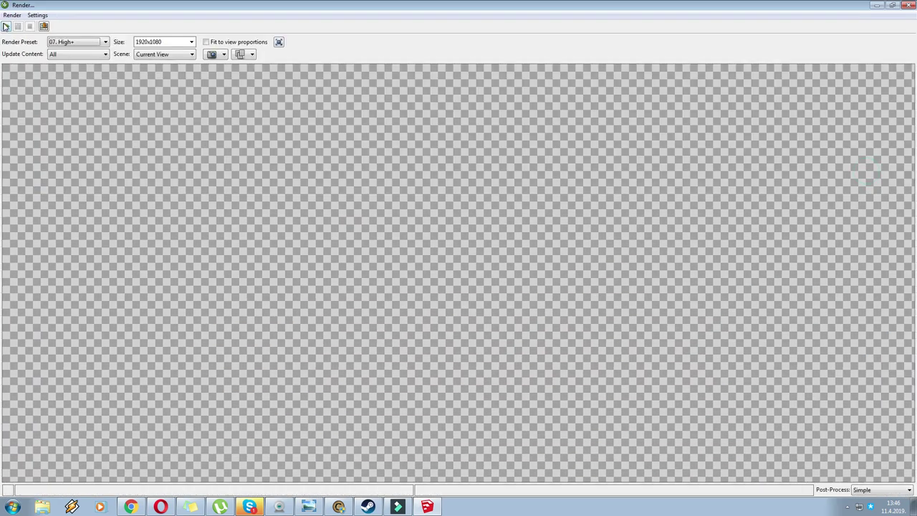
click(6, 27)
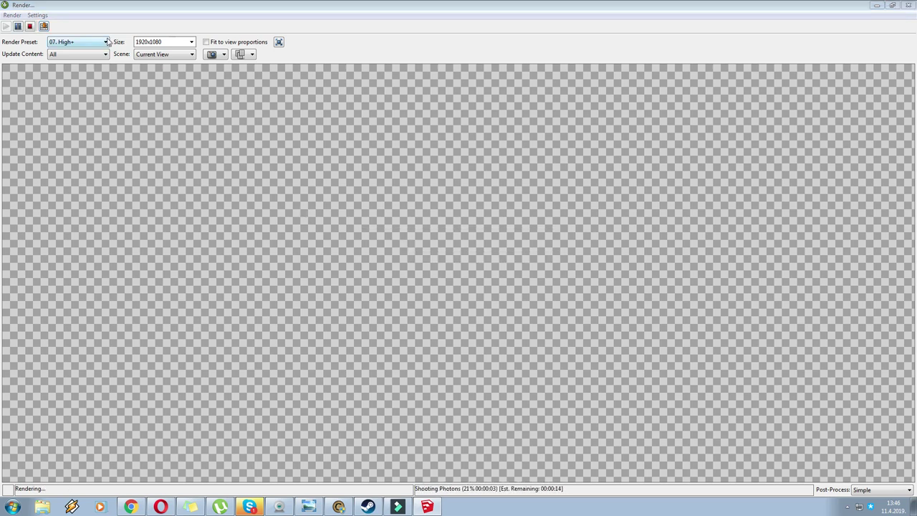
Step: Stop the running render with confirmation and look over the rendered gatehouses
click(29, 26)
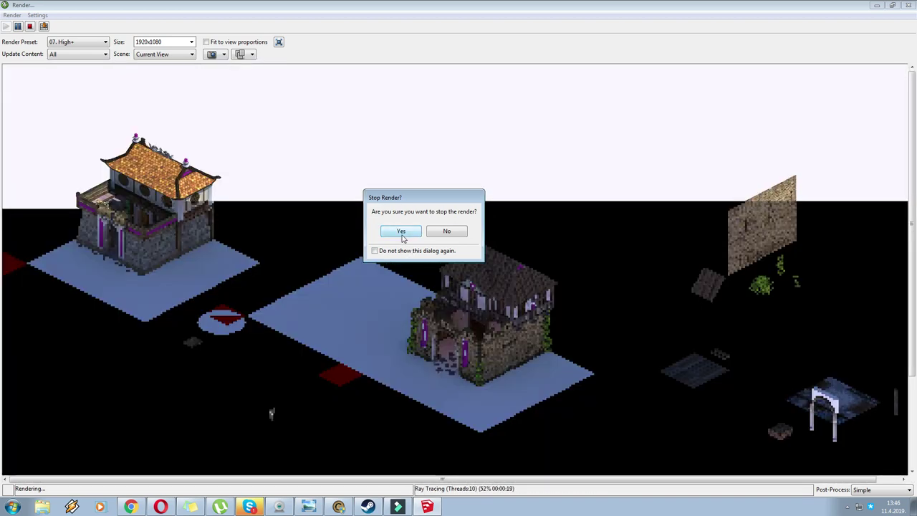
click(402, 234)
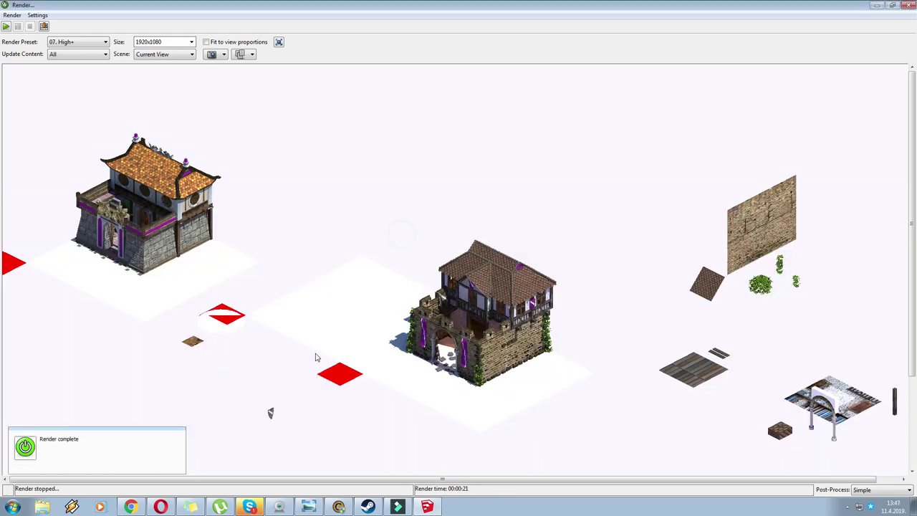
scroll(664, 297, down, 2)
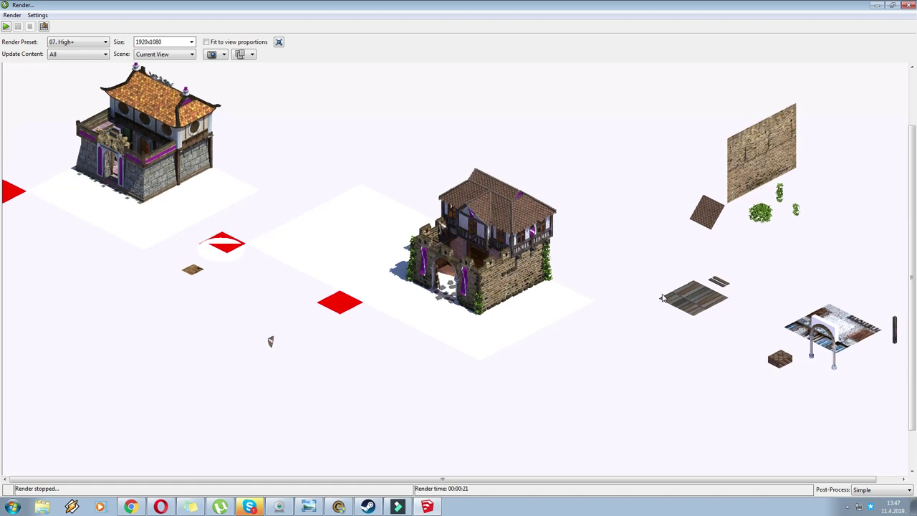